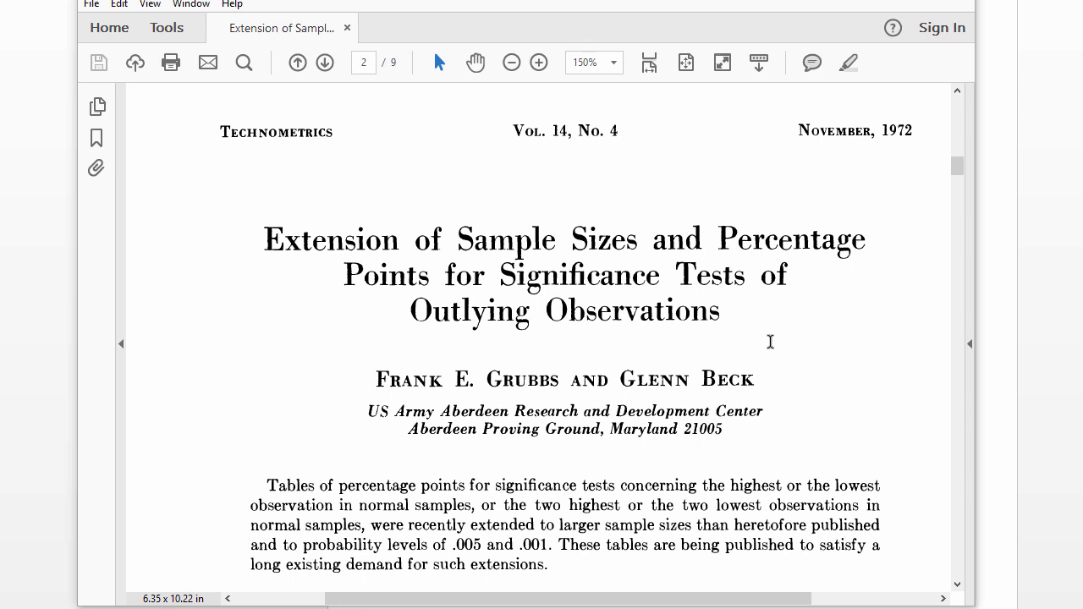
- Scroll to page 2's Formulas section and highlight the subscript n in T_n = (x_n − x̄)/S
{"action": "scroll", "coordinate": [770, 341], "scroll_direction": "down", "scroll_amount": 3}
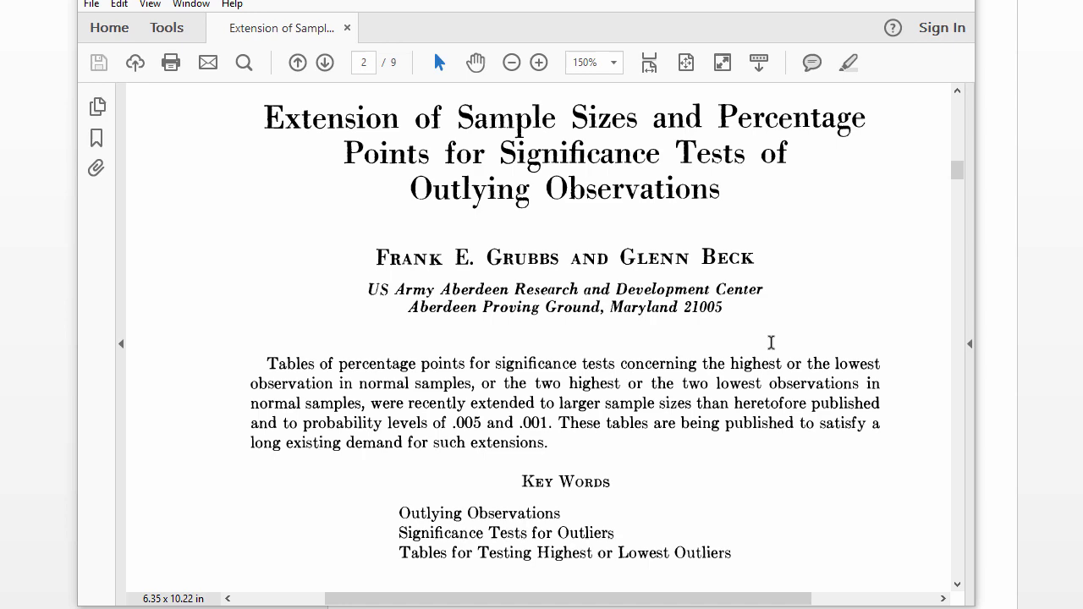
{"action": "scroll", "coordinate": [771, 342], "scroll_direction": "down", "scroll_amount": 15}
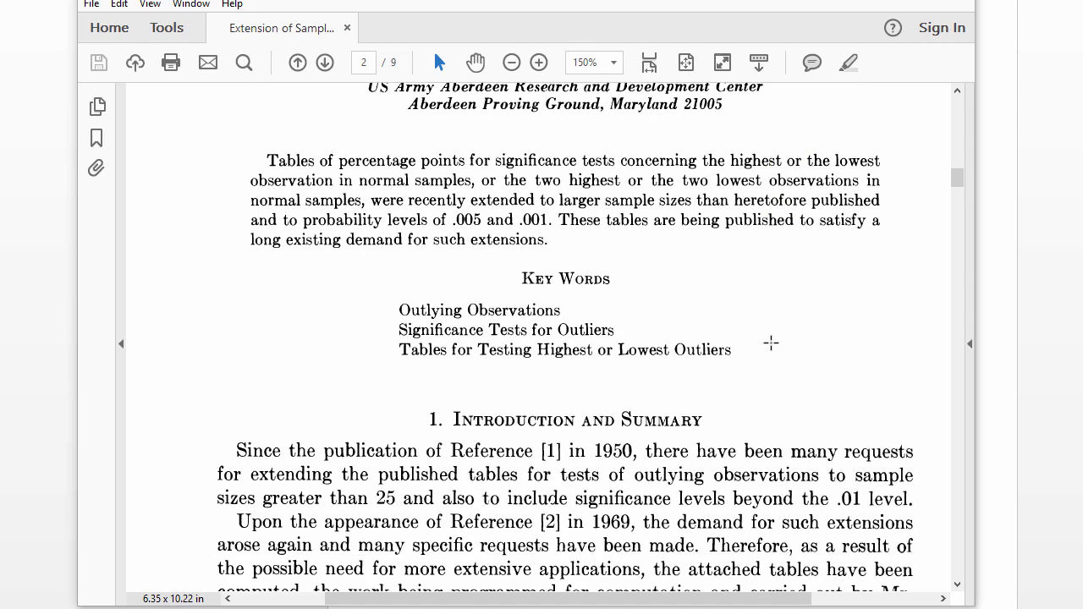
{"action": "scroll", "coordinate": [771, 342], "scroll_direction": "down", "scroll_amount": 3}
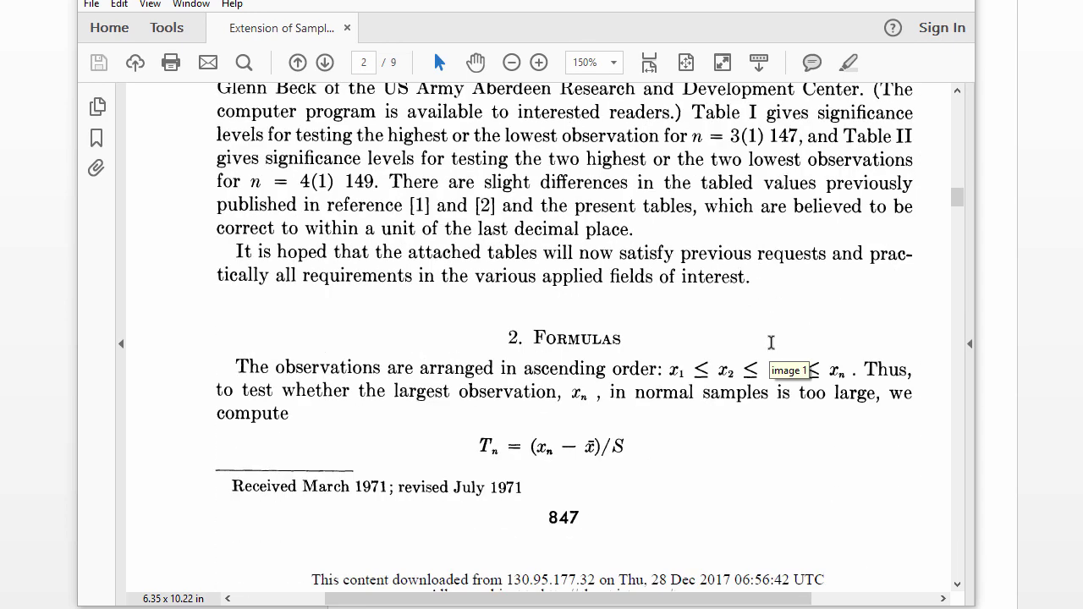
{"action": "left_click_drag", "start_coordinate": [477, 441], "coordinate": [501, 443]}
{"action": "left_click", "coordinate": [442, 361]}
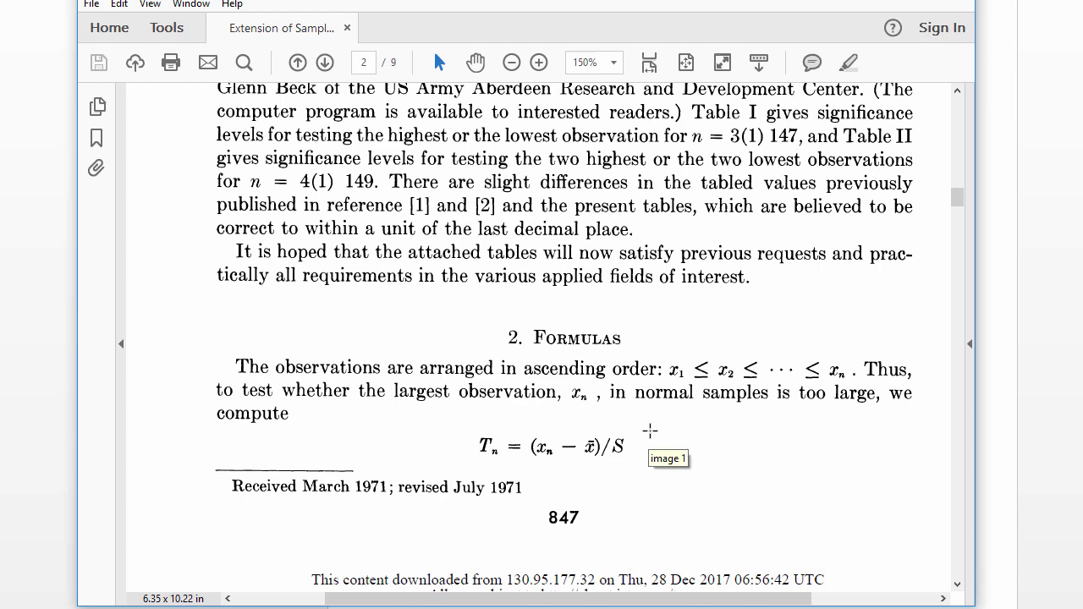
{"action": "scroll", "coordinate": [650, 432], "scroll_direction": "down", "scroll_amount": 6}
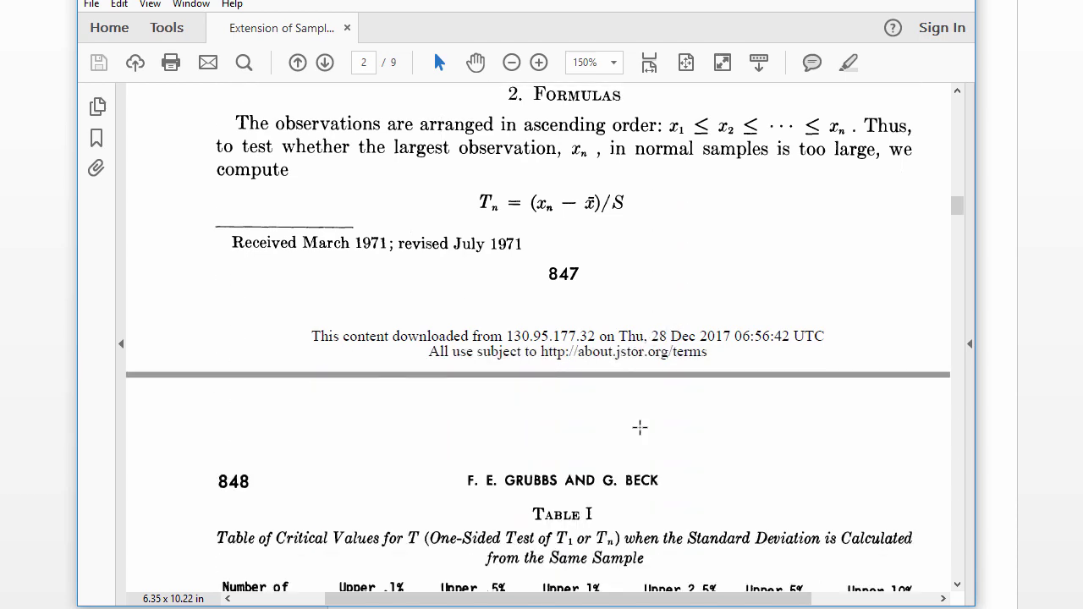
{"action": "scroll", "coordinate": [640, 428], "scroll_direction": "down", "scroll_amount": 2}
{"action": "scroll", "coordinate": [653, 427], "scroll_direction": "down", "scroll_amount": 3}
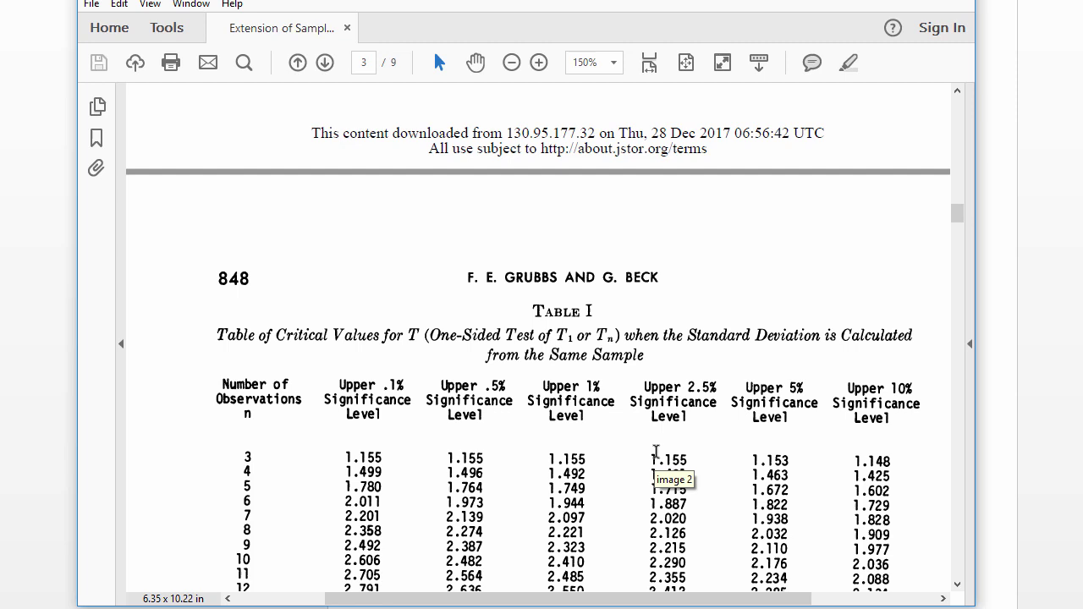
{"action": "scroll", "coordinate": [656, 451], "scroll_direction": "up", "scroll_amount": 9}
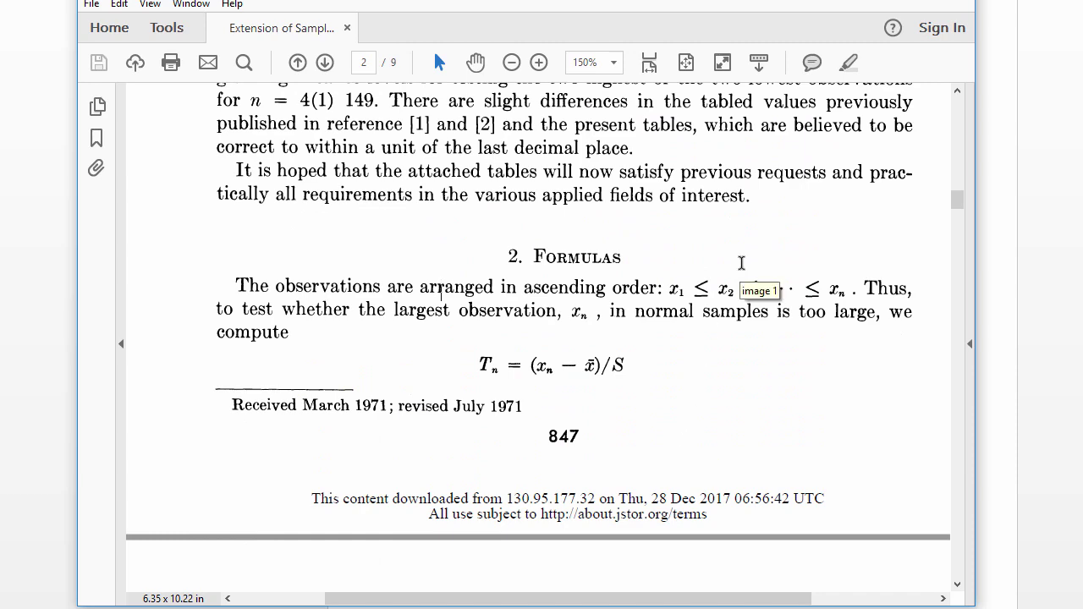
- Scroll through Table I across pages 848–850, then return to the Table I heading at n = 3
{"action": "scroll", "coordinate": [741, 268], "scroll_direction": "down", "scroll_amount": 9}
{"action": "scroll", "coordinate": [742, 254], "scroll_direction": "down", "scroll_amount": 2}
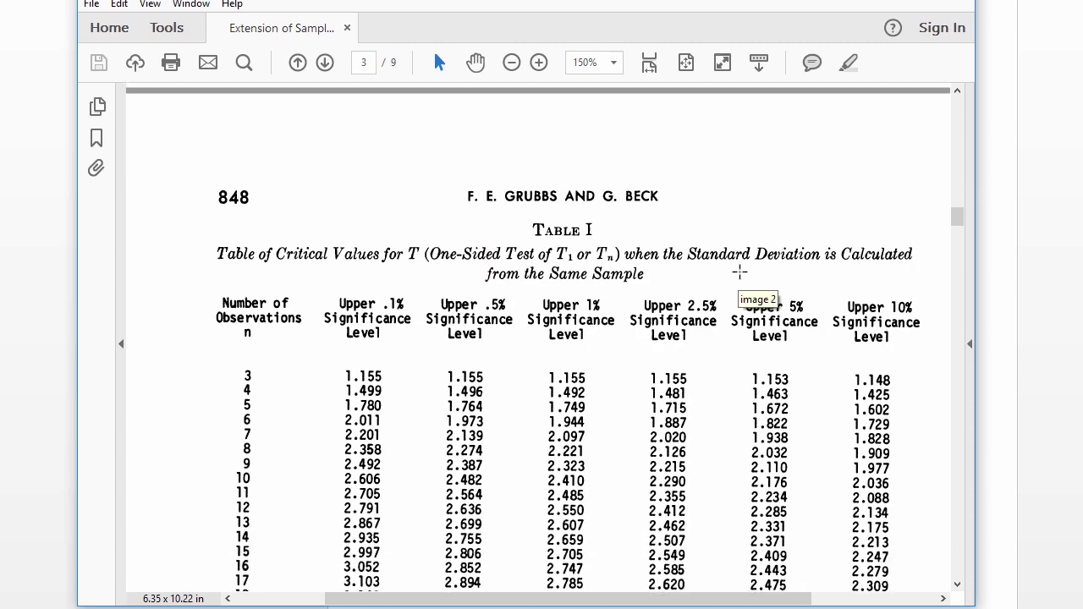
{"action": "scroll", "coordinate": [739, 279], "scroll_direction": "down", "scroll_amount": 3}
{"action": "scroll", "coordinate": [739, 283], "scroll_direction": "down", "scroll_amount": 2}
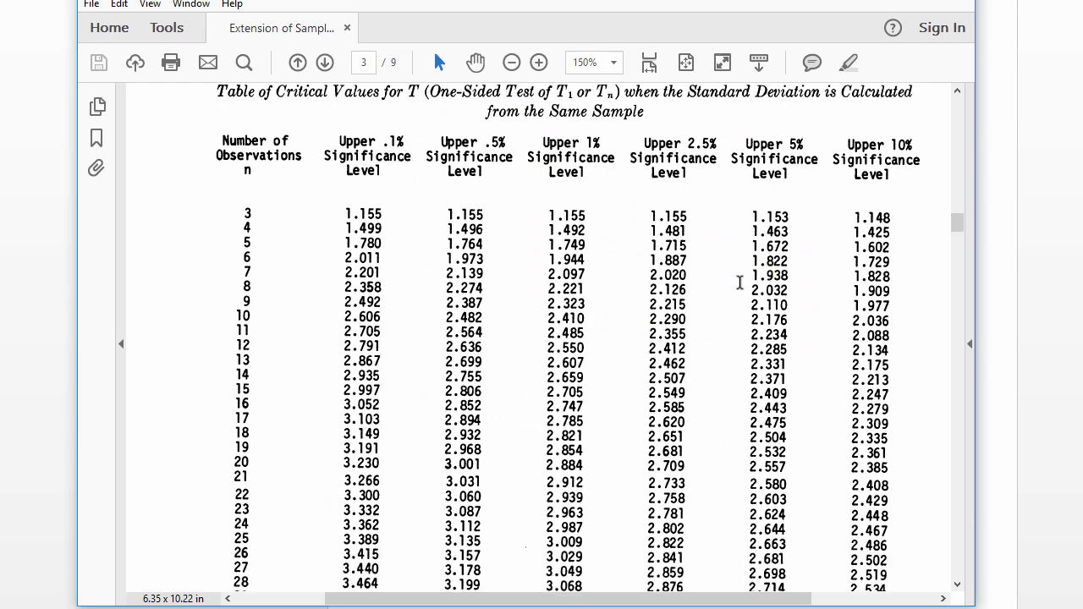
{"action": "scroll", "coordinate": [739, 282], "scroll_direction": "down", "scroll_amount": 1}
{"action": "scroll", "coordinate": [596, 331], "scroll_direction": "down", "scroll_amount": 3}
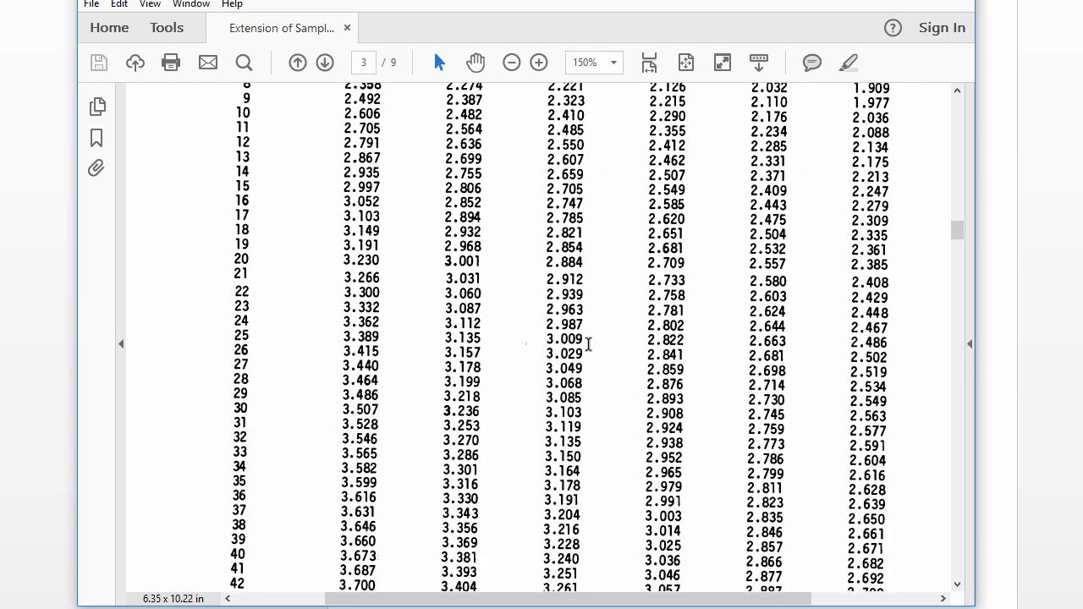
{"action": "scroll", "coordinate": [592, 334], "scroll_direction": "up", "scroll_amount": 4}
{"action": "scroll", "coordinate": [589, 338], "scroll_direction": "up", "scroll_amount": 1}
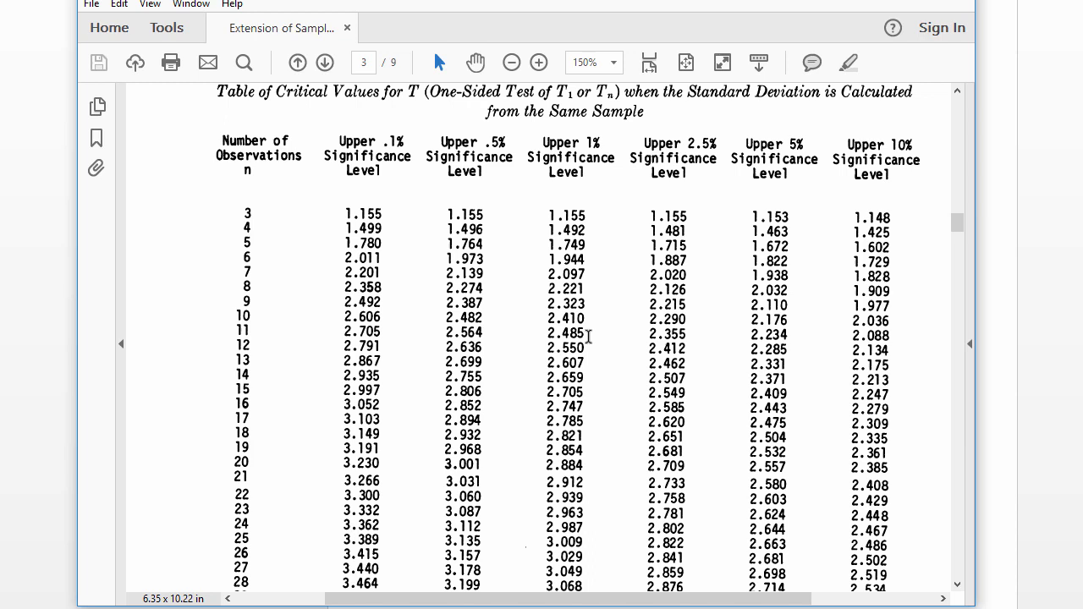
{"action": "scroll", "coordinate": [589, 338], "scroll_direction": "up", "scroll_amount": 1}
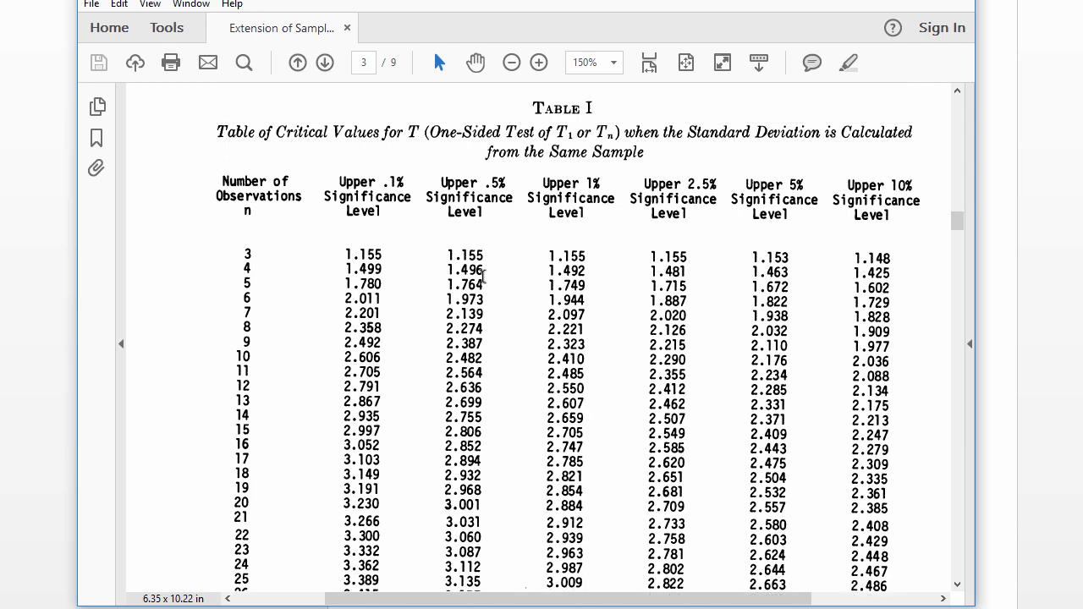
{"action": "scroll", "coordinate": [311, 326], "scroll_direction": "down", "scroll_amount": 1}
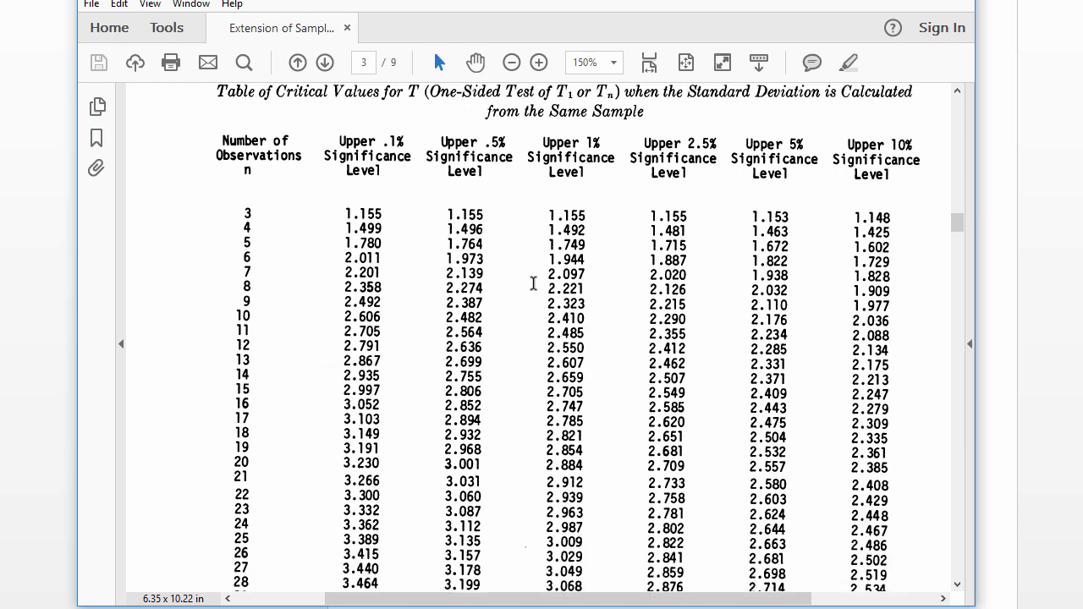
{"action": "scroll", "coordinate": [270, 353], "scroll_direction": "down", "scroll_amount": 10}
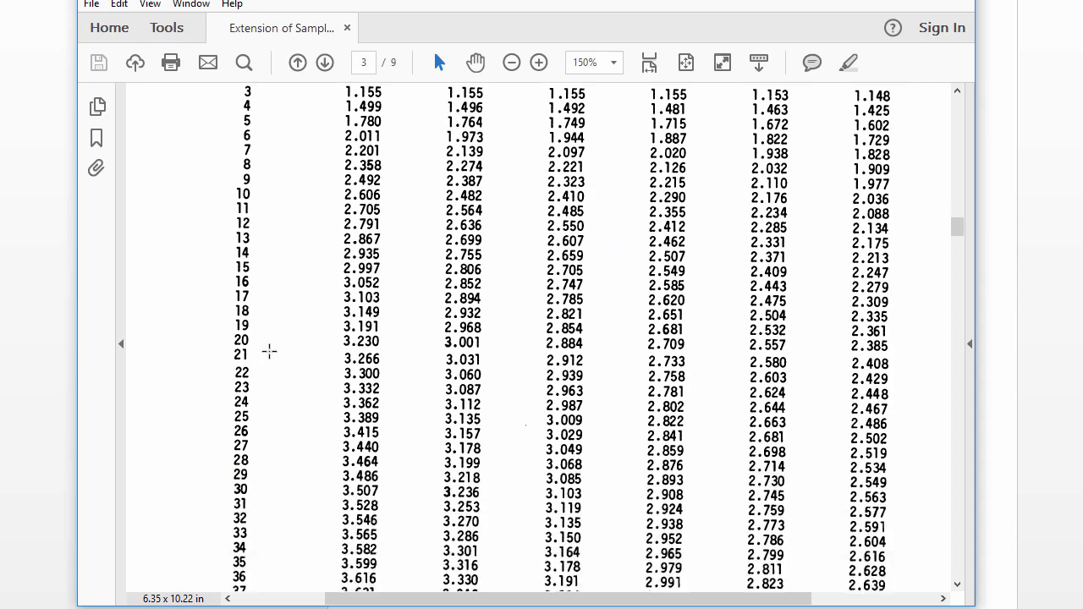
{"action": "scroll", "coordinate": [272, 364], "scroll_direction": "up", "scroll_amount": 11}
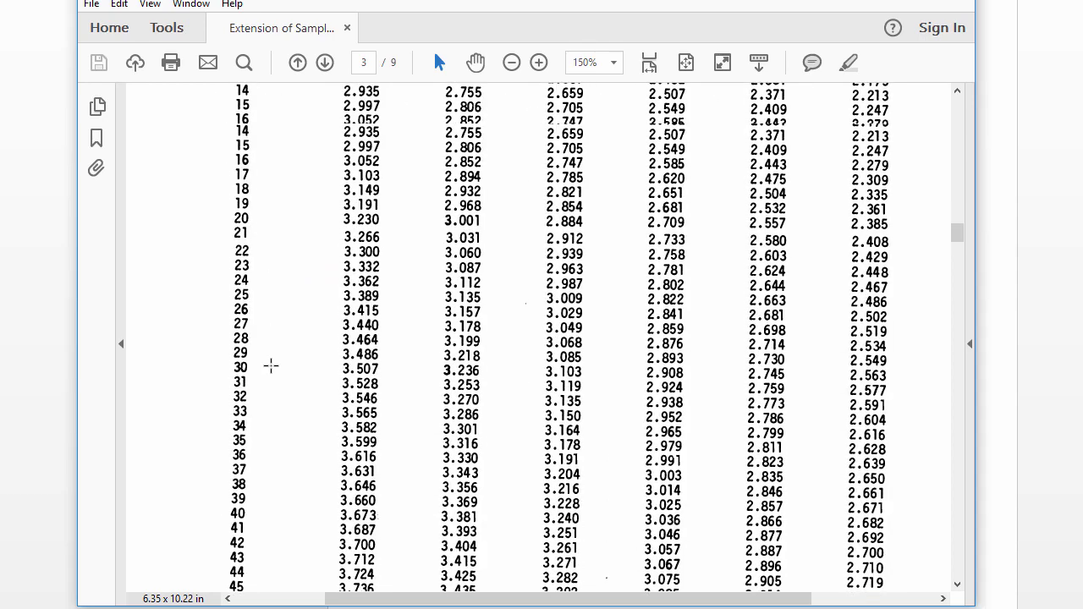
{"action": "scroll", "coordinate": [274, 343], "scroll_direction": "down", "scroll_amount": 13}
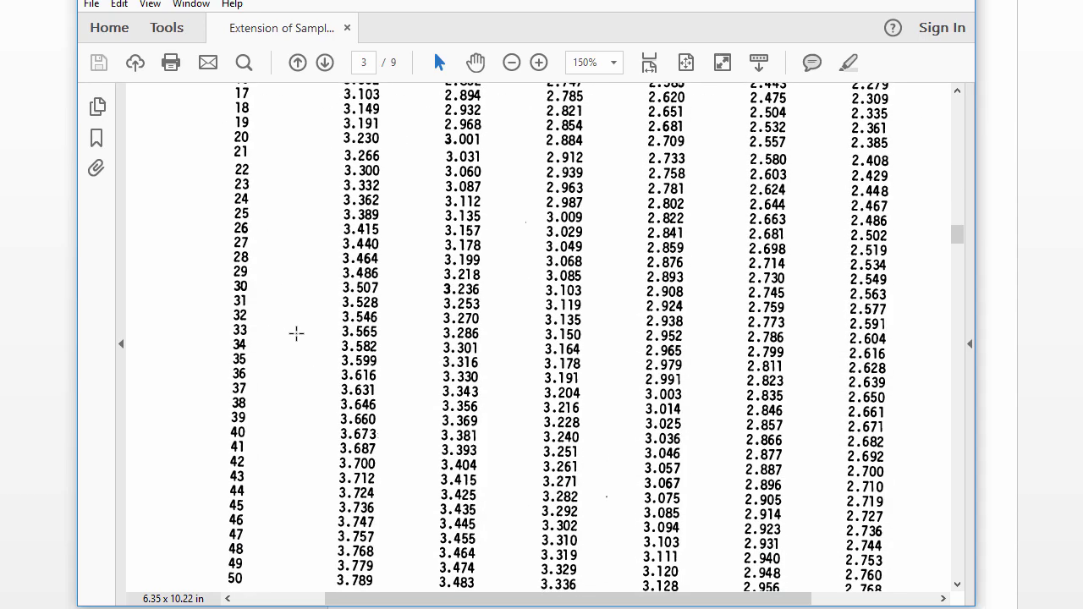
{"action": "scroll", "coordinate": [306, 341], "scroll_direction": "down", "scroll_amount": 20}
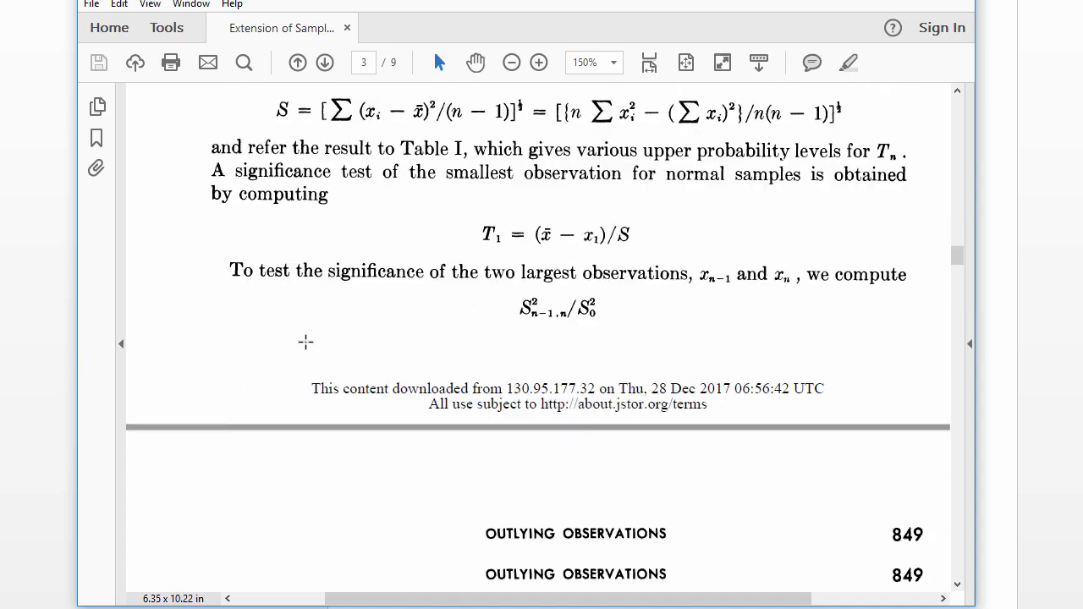
{"action": "scroll", "coordinate": [307, 341], "scroll_direction": "down", "scroll_amount": 20}
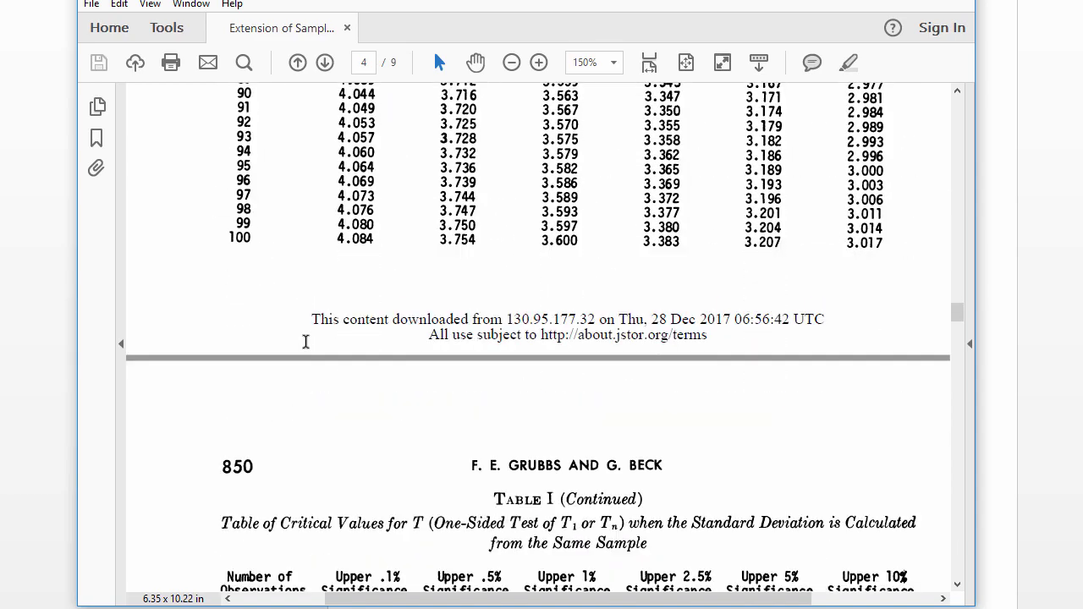
{"action": "scroll", "coordinate": [307, 341], "scroll_direction": "down", "scroll_amount": 4}
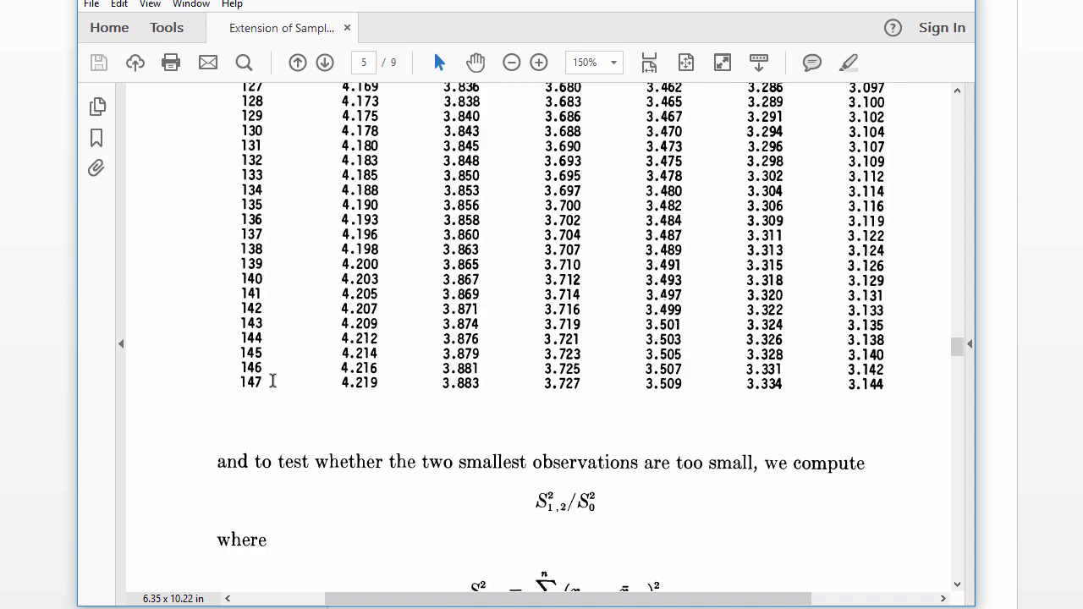
{"action": "scroll", "coordinate": [308, 377], "scroll_direction": "up", "scroll_amount": 20}
{"action": "scroll", "coordinate": [392, 505], "scroll_direction": "up", "scroll_amount": 20}
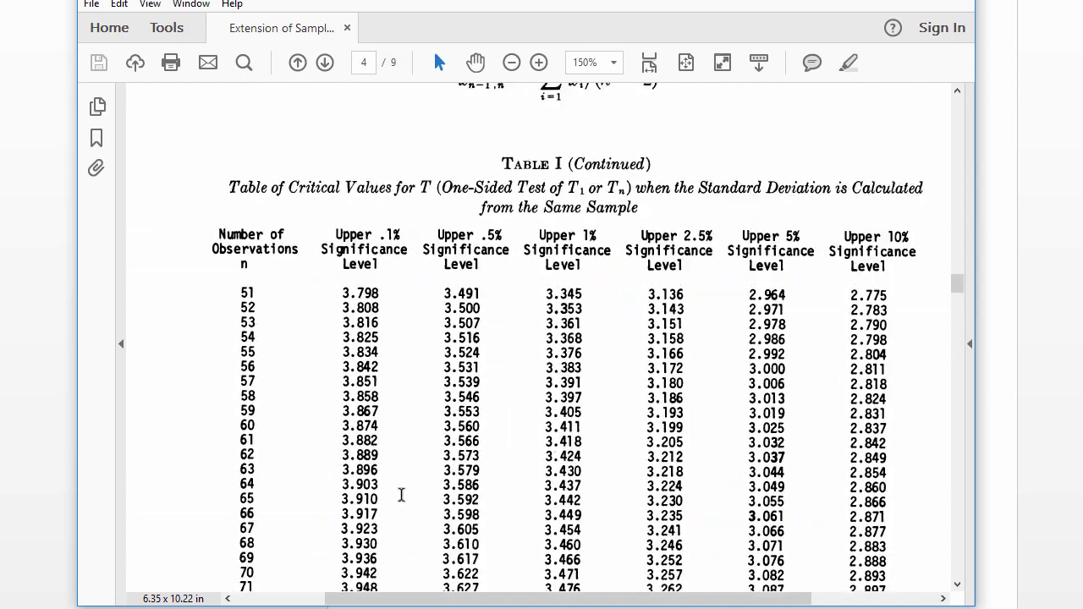
{"action": "scroll", "coordinate": [403, 495], "scroll_direction": "up", "scroll_amount": 20}
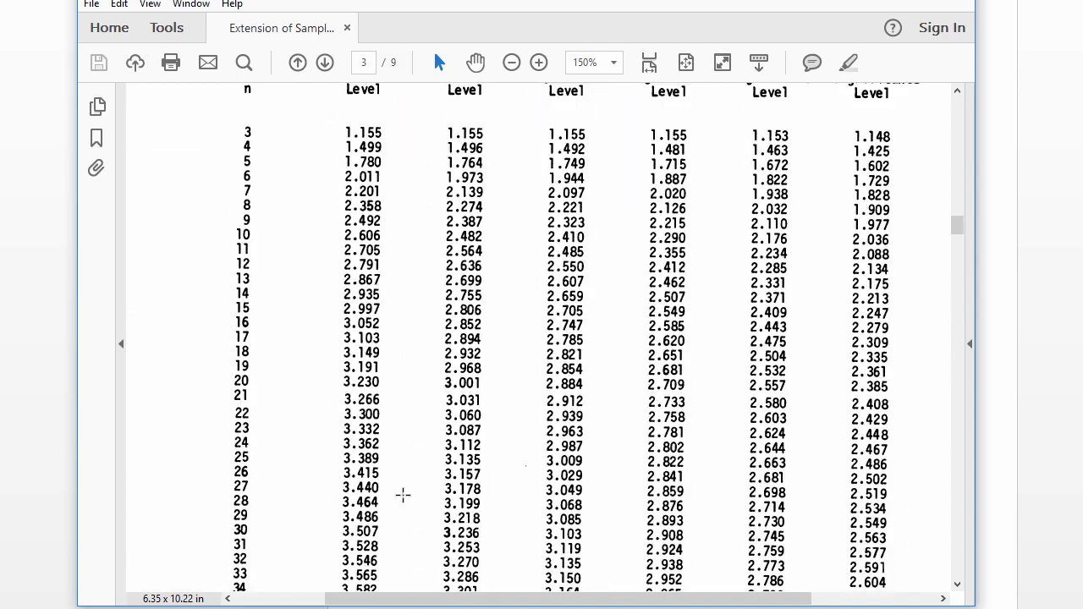
- Highlight the Upper 2.5% header and the One-Sided word in the table caption
{"action": "scroll", "coordinate": [606, 382], "scroll_direction": "down", "scroll_amount": 1}
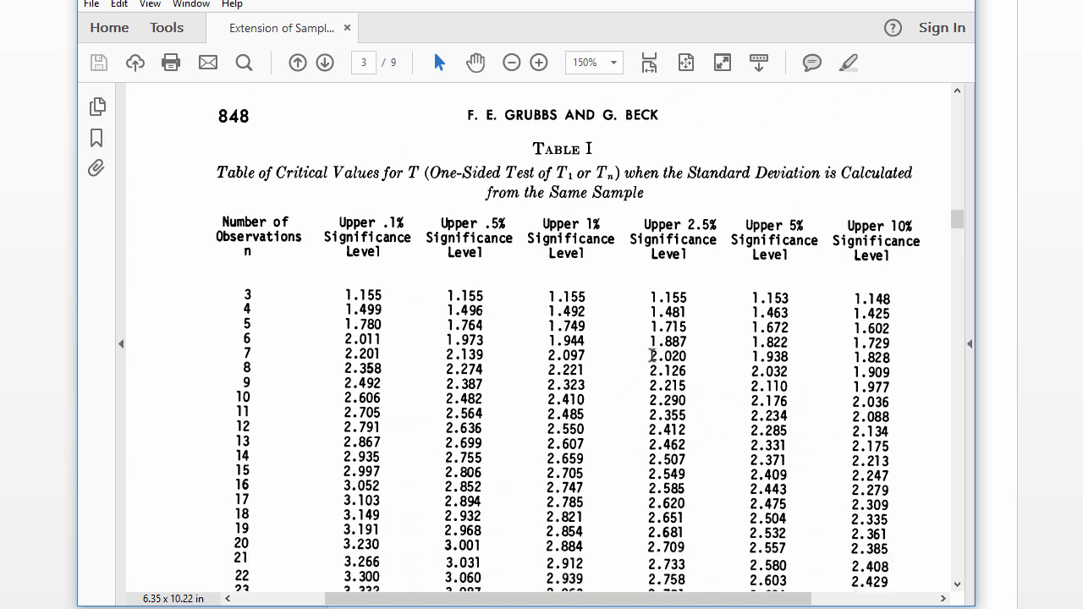
{"action": "left_click_drag", "start_coordinate": [687, 225], "coordinate": [719, 227]}
{"action": "left_click", "coordinate": [714, 262]}
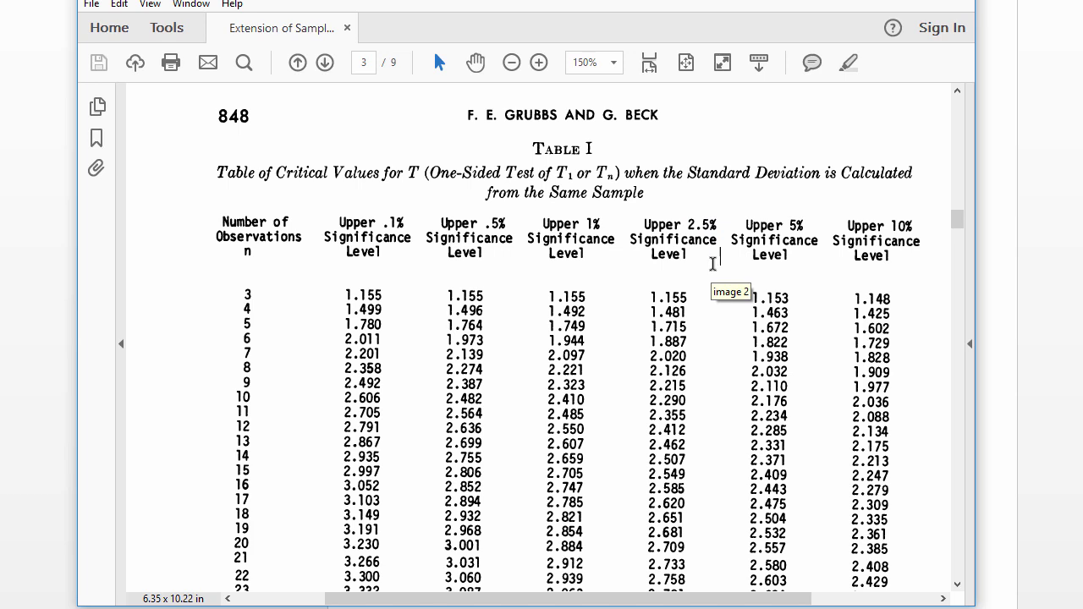
{"action": "left_click_drag", "start_coordinate": [435, 178], "coordinate": [490, 170]}
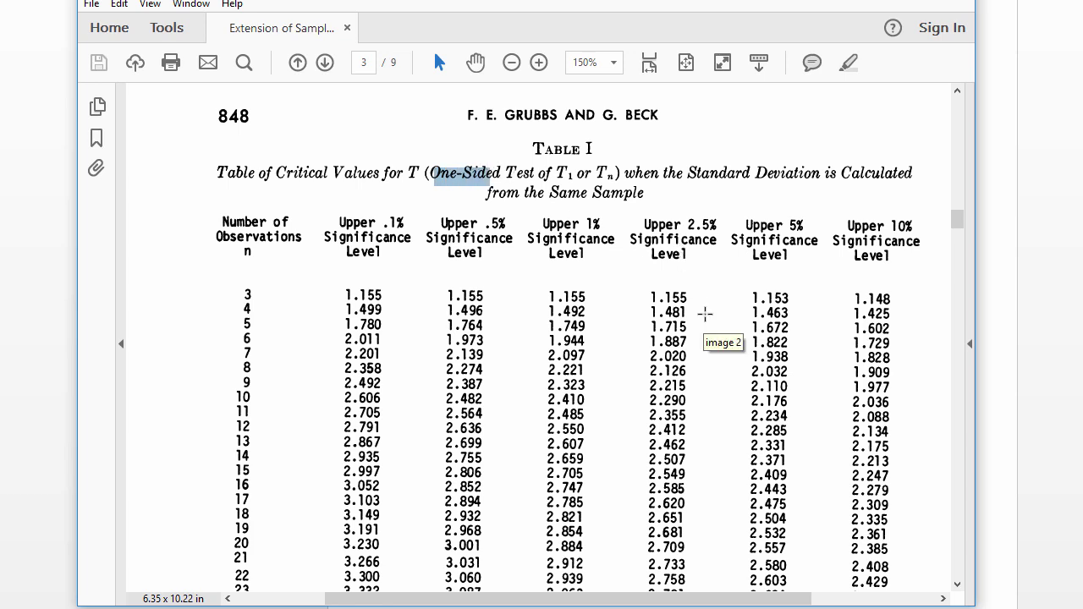
{"action": "left_click", "coordinate": [694, 276]}
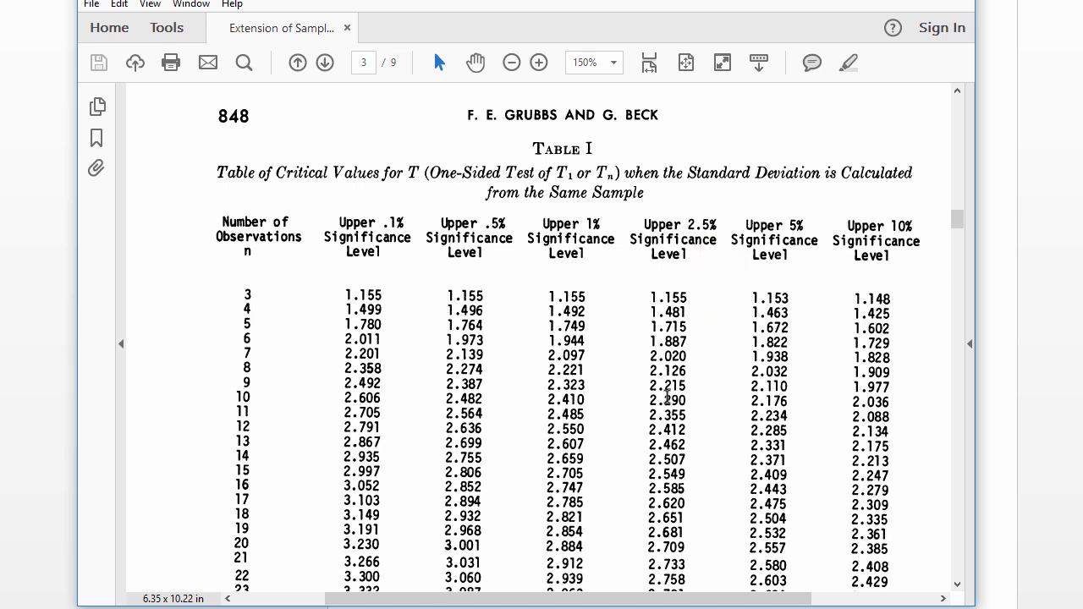
- Highlight the Upper 5% and Upper 1% column headers in turn
{"action": "scroll", "coordinate": [669, 406], "scroll_direction": "down", "scroll_amount": 1}
{"action": "scroll", "coordinate": [692, 332], "scroll_direction": "down", "scroll_amount": 1}
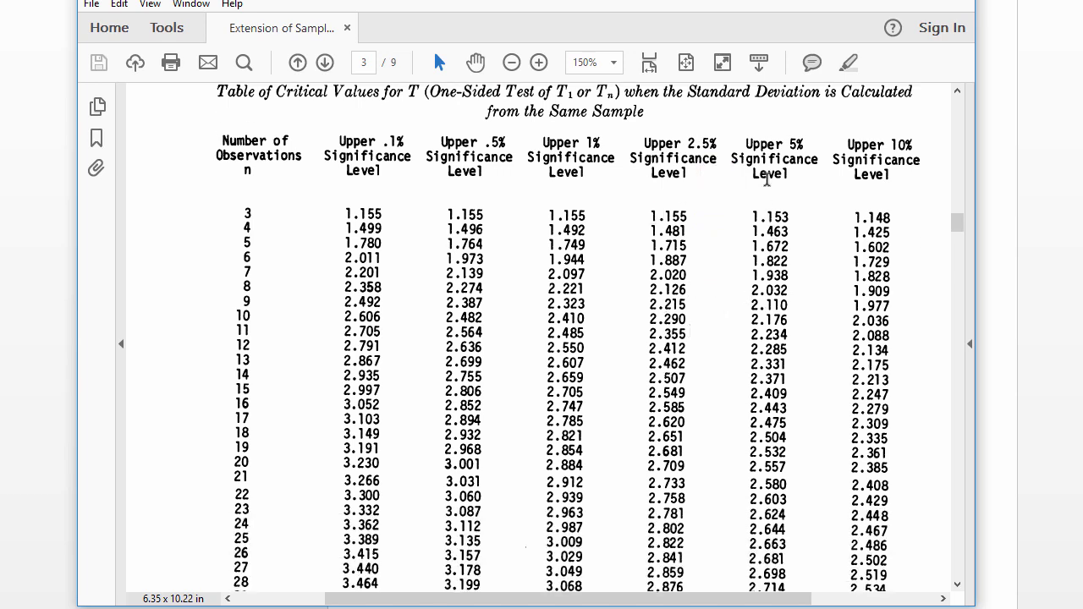
{"action": "left_click_drag", "start_coordinate": [778, 138], "coordinate": [662, 138]}
{"action": "left_click", "coordinate": [677, 173]}
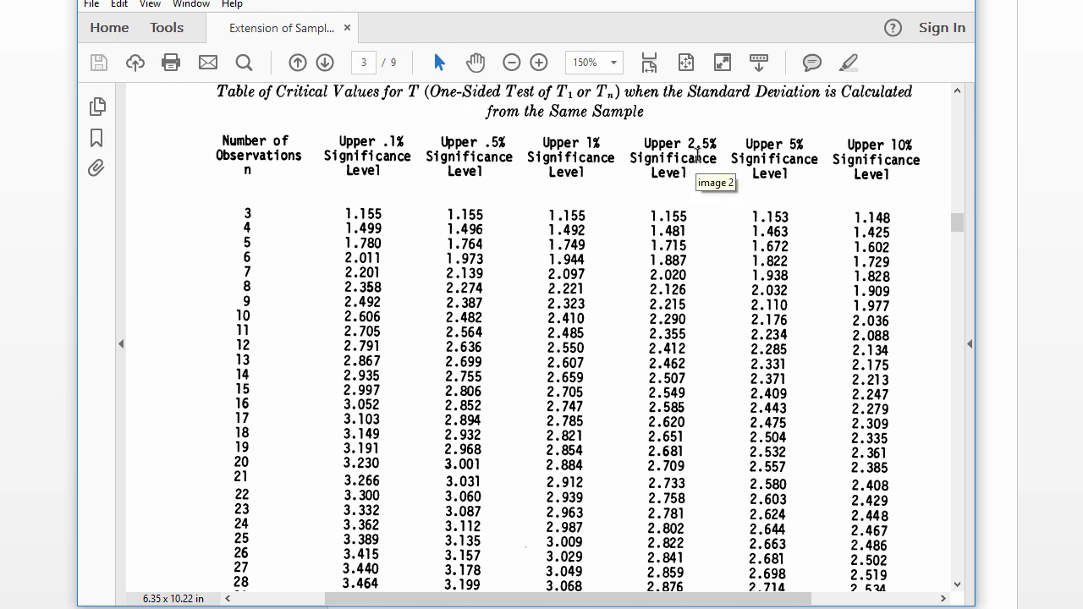
{"action": "left_click_drag", "start_coordinate": [611, 143], "coordinate": [549, 151]}
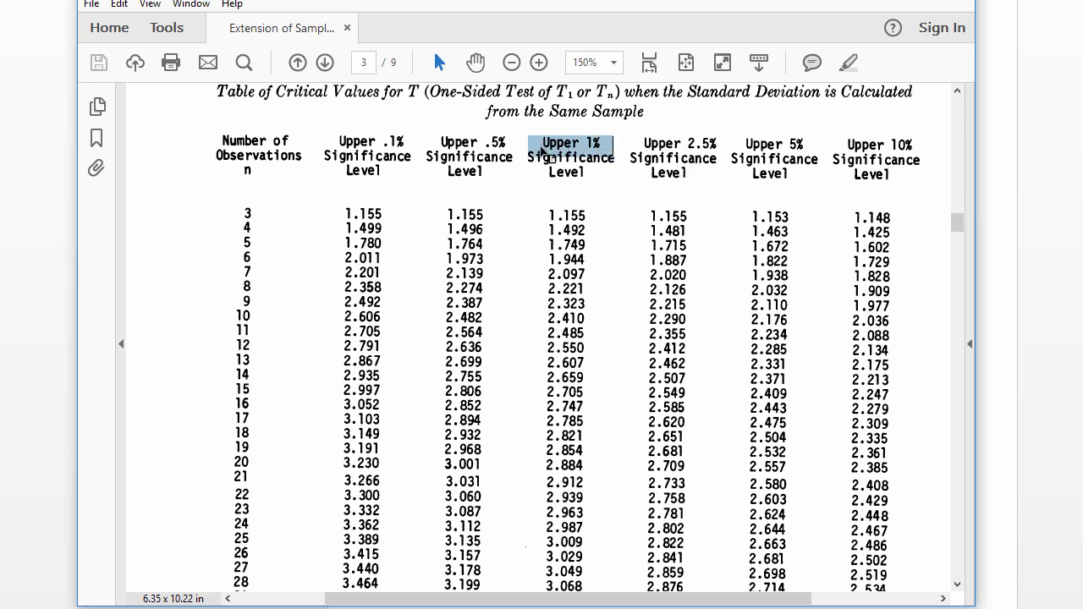
{"action": "left_click", "coordinate": [619, 243]}
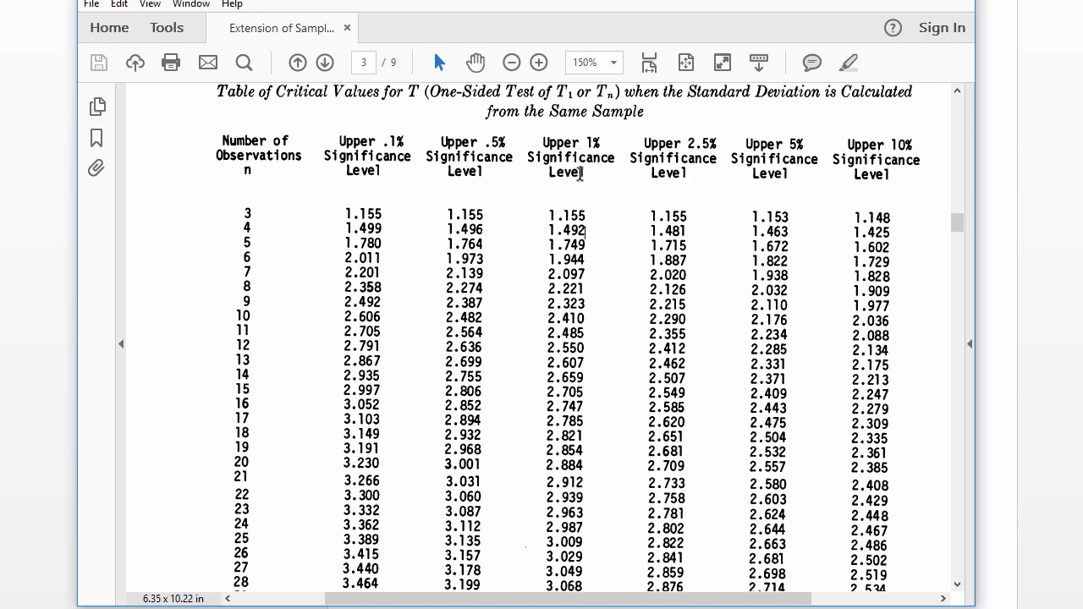
- Compare the Upper 1%, 2.5% and 5% headings by highlighting them and the header row
{"action": "left_click_drag", "start_coordinate": [542, 138], "coordinate": [718, 151]}
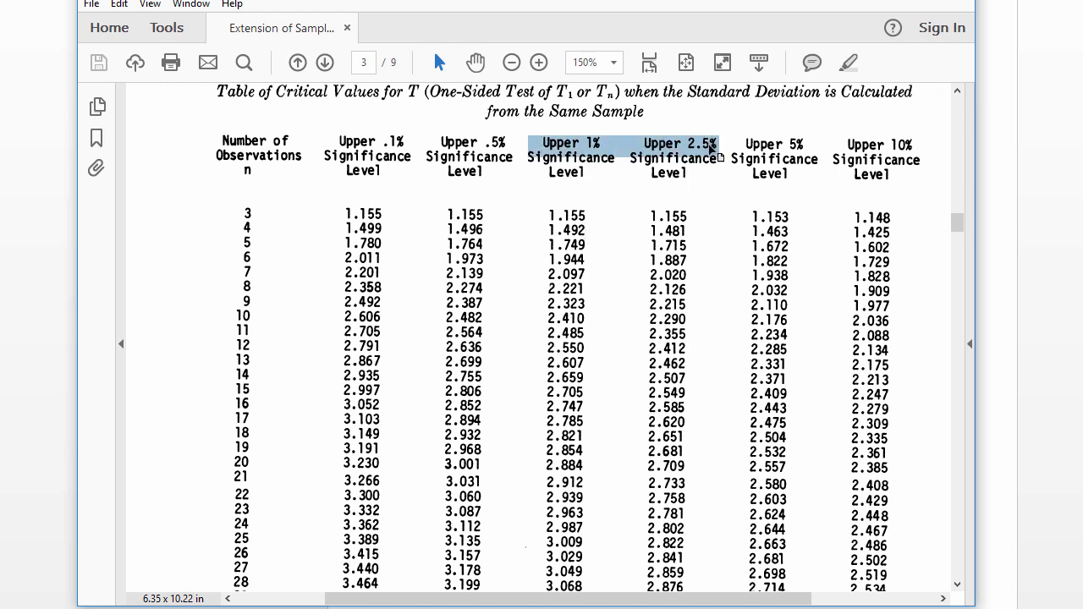
{"action": "left_click", "coordinate": [634, 208]}
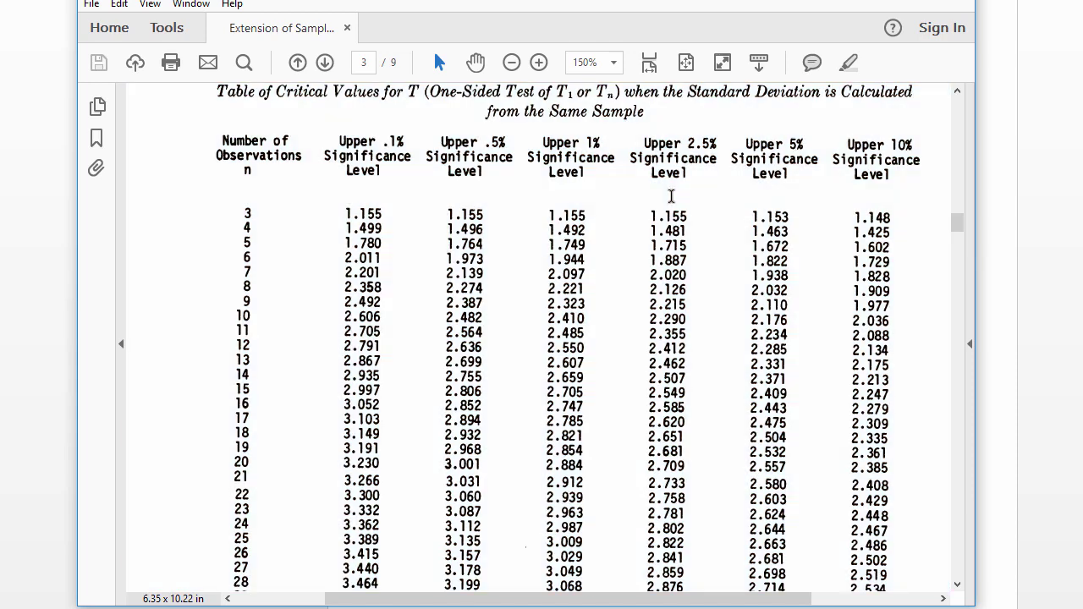
{"action": "left_click_drag", "start_coordinate": [814, 144], "coordinate": [728, 147]}
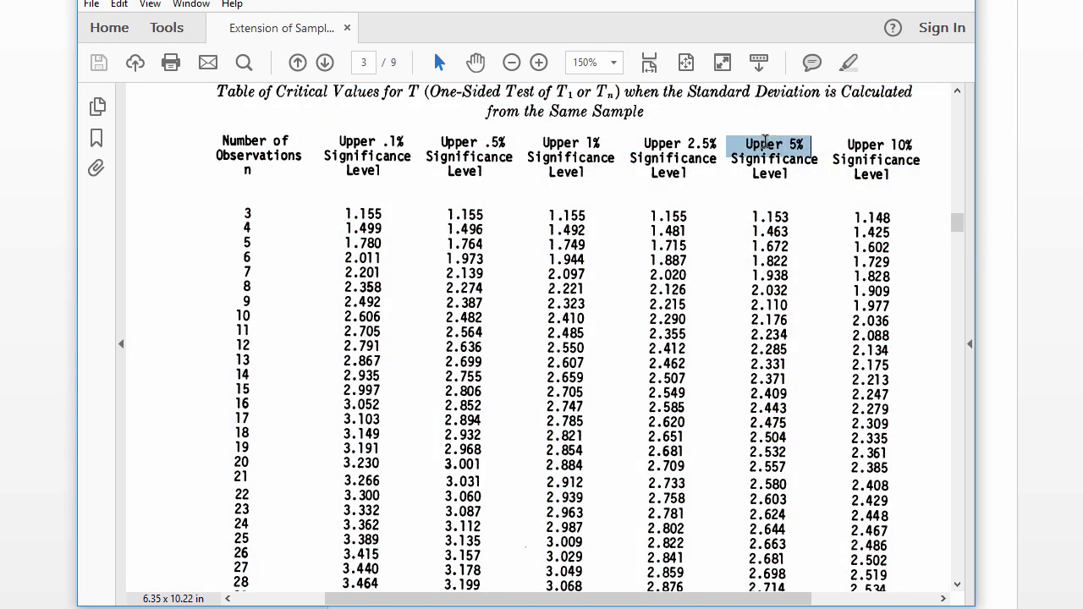
{"action": "left_click", "coordinate": [764, 211]}
{"action": "scroll", "coordinate": [745, 292], "scroll_direction": "down", "scroll_amount": 2}
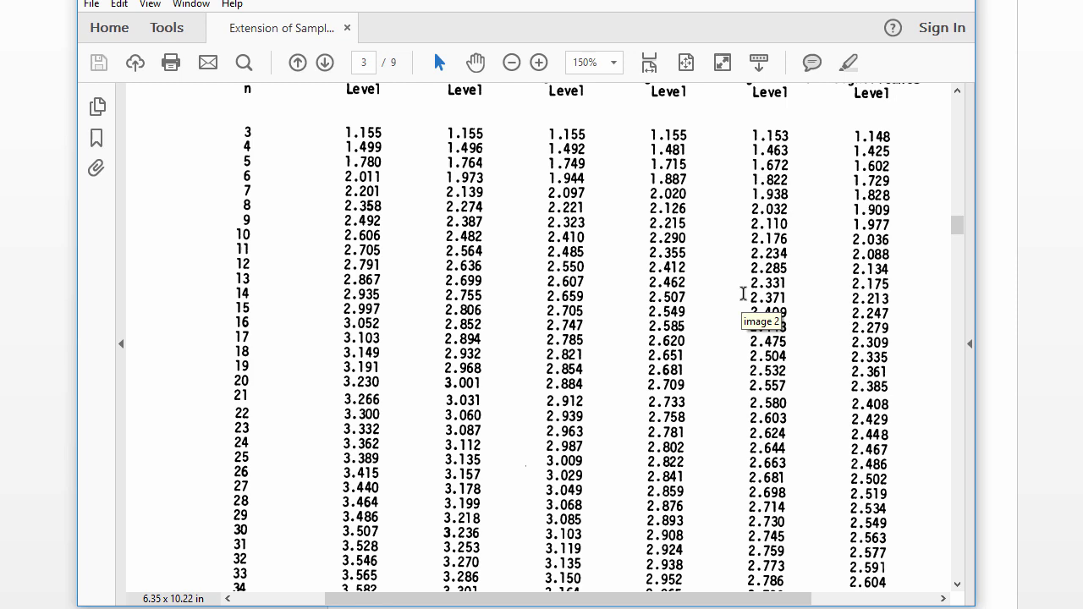
{"action": "scroll", "coordinate": [729, 273], "scroll_direction": "up", "scroll_amount": 2}
{"action": "left_click_drag", "start_coordinate": [699, 146], "coordinate": [673, 236]}
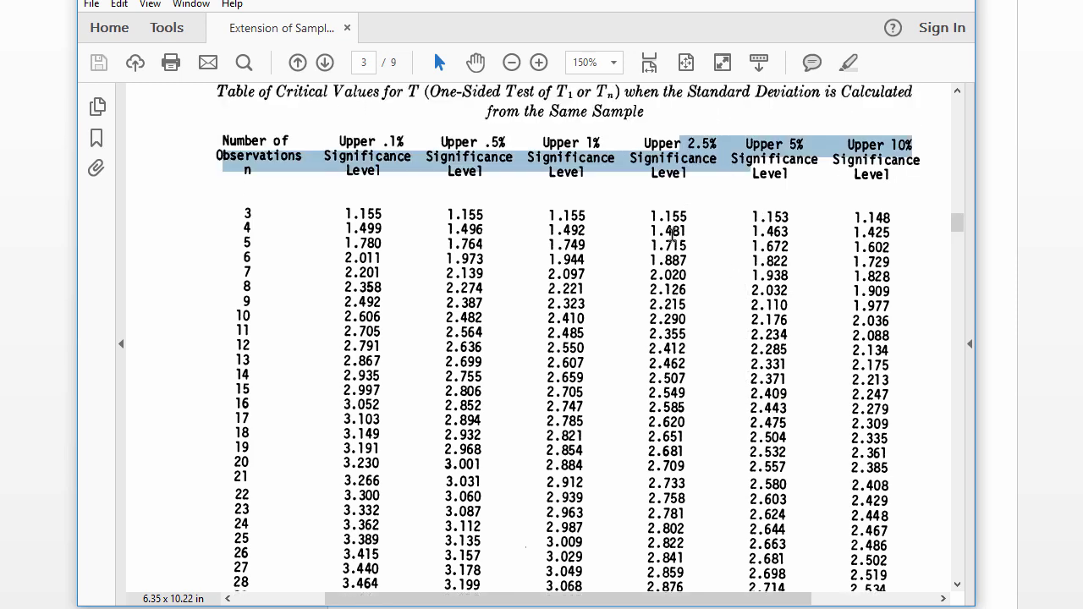
{"action": "left_click", "coordinate": [672, 188]}
{"action": "left_click_drag", "start_coordinate": [682, 142], "coordinate": [702, 144]}
{"action": "left_click", "coordinate": [701, 342]}
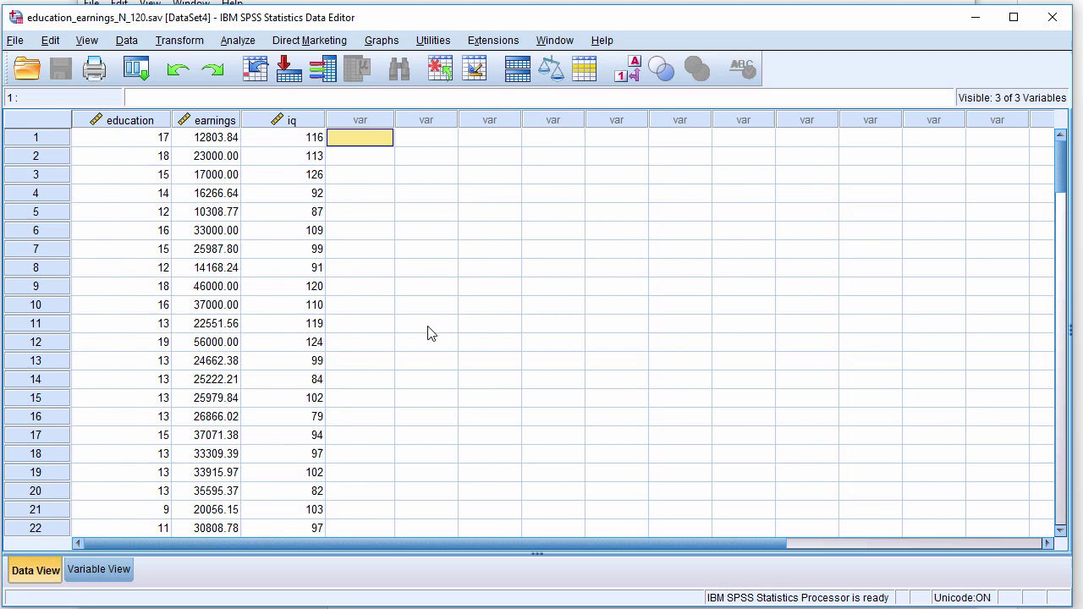
- Look over the education, earnings and iq columns, leaving the iq column selected
{"action": "left_click", "coordinate": [284, 122]}
{"action": "left_click", "coordinate": [106, 121]}
{"action": "left_click", "coordinate": [212, 121]}
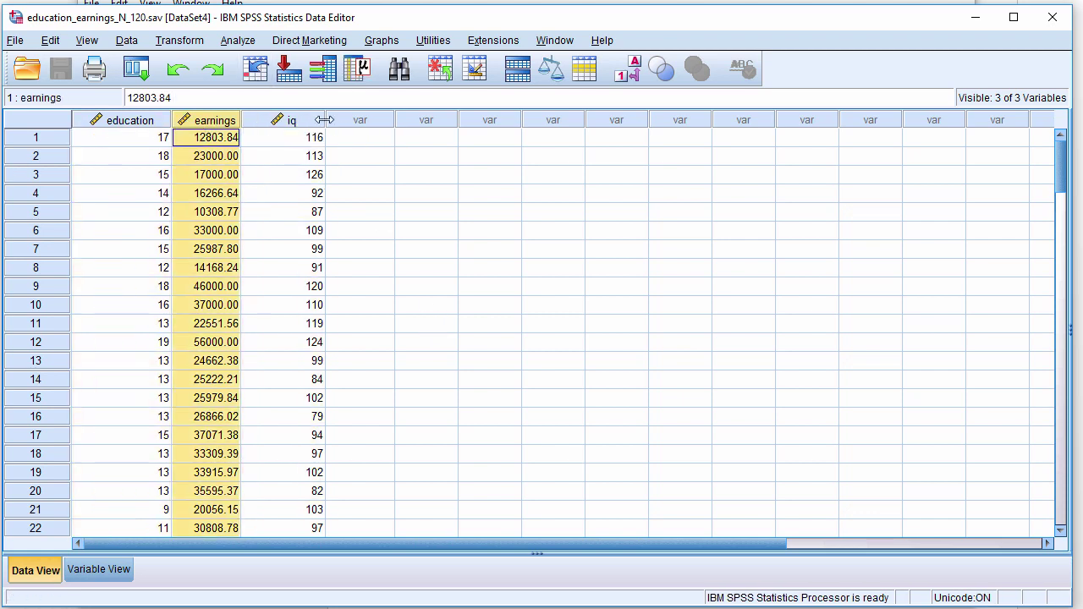
{"action": "left_click", "coordinate": [288, 121]}
{"action": "left_click", "coordinate": [354, 174]}
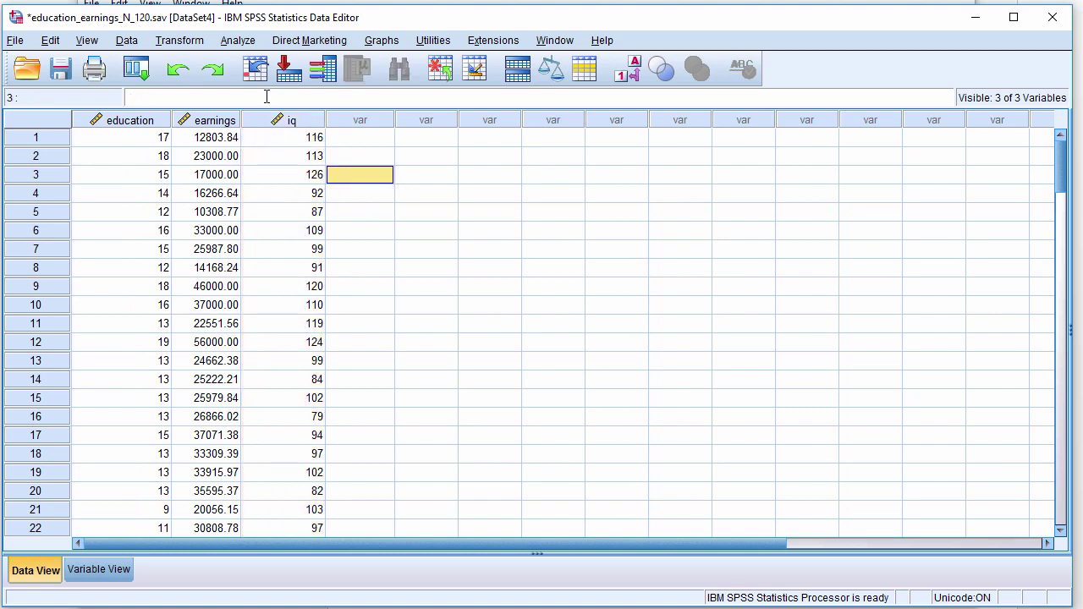
{"action": "left_click", "coordinate": [288, 121]}
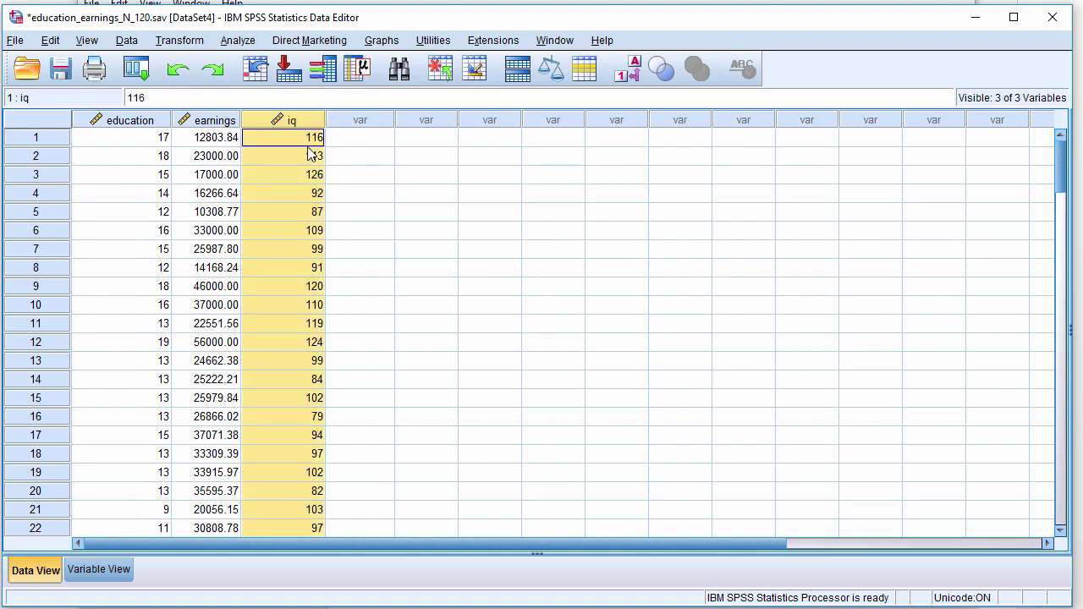
{"action": "scroll", "coordinate": [305, 305], "scroll_direction": "down", "scroll_amount": 12}
{"action": "scroll", "coordinate": [305, 342], "scroll_direction": "down", "scroll_amount": 7}
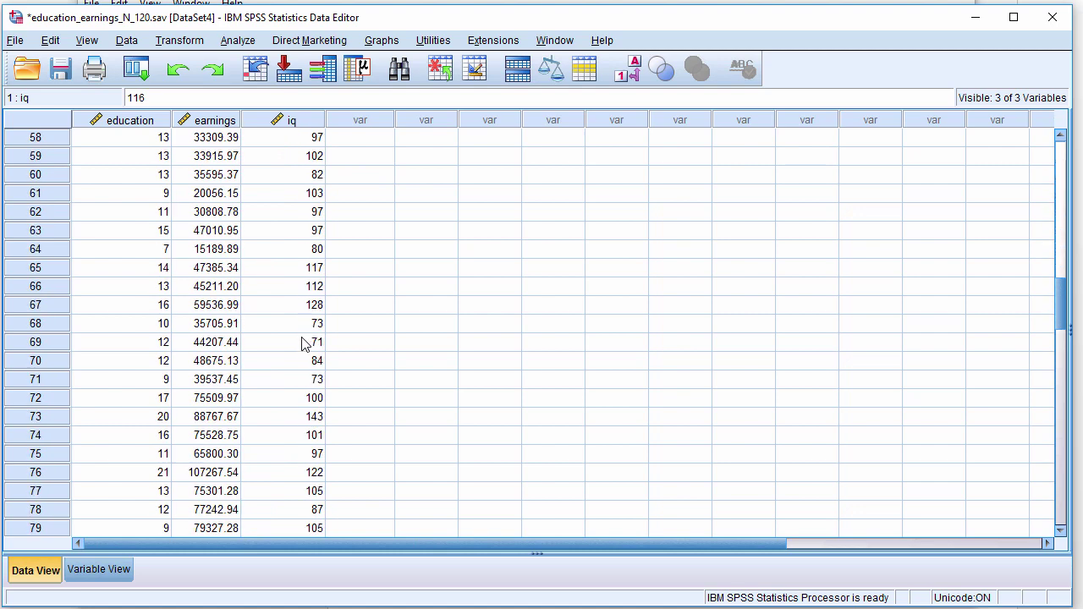
{"action": "scroll", "coordinate": [307, 343], "scroll_direction": "up", "scroll_amount": 19}
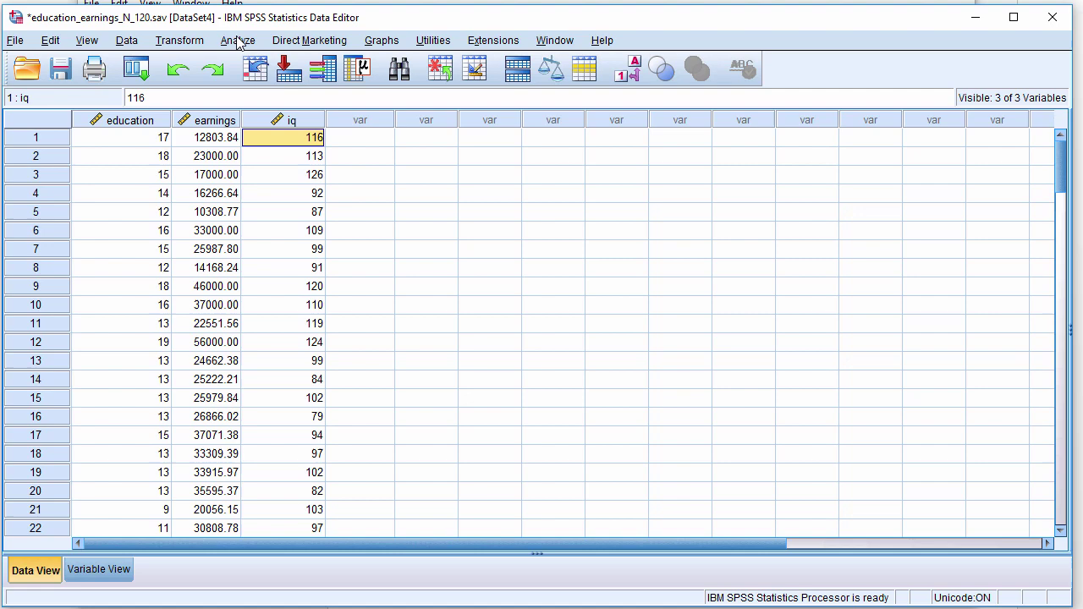
- Run Descriptives on iq with standardized values saved as variables
{"action": "left_click", "coordinate": [238, 39]}
{"action": "mouse_move", "coordinate": [424, 80]}
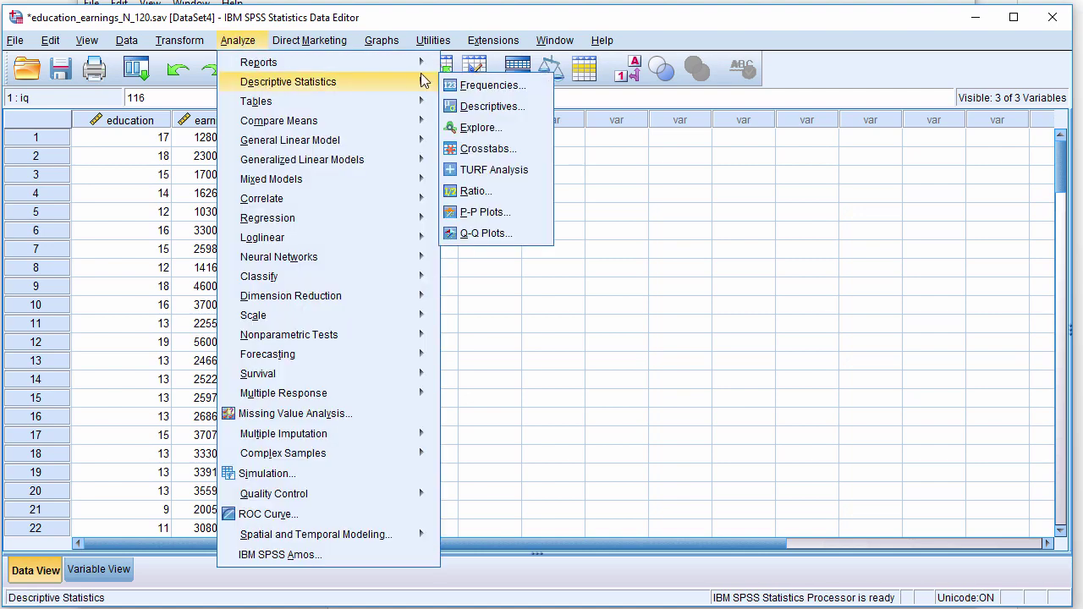
{"action": "left_click", "coordinate": [492, 106]}
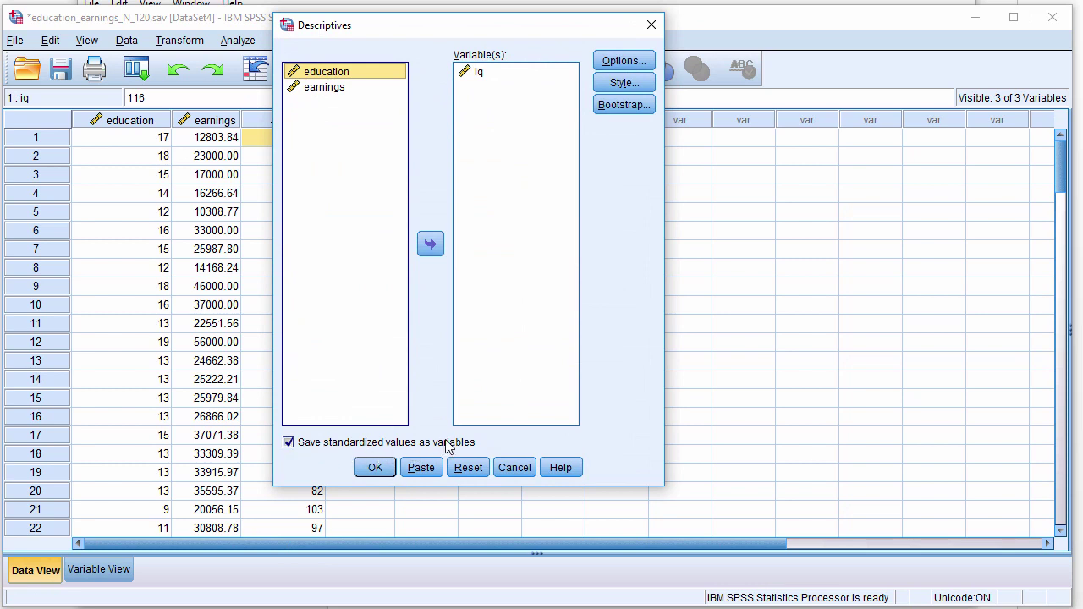
{"action": "left_click_drag", "start_coordinate": [488, 31], "coordinate": [492, 64]}
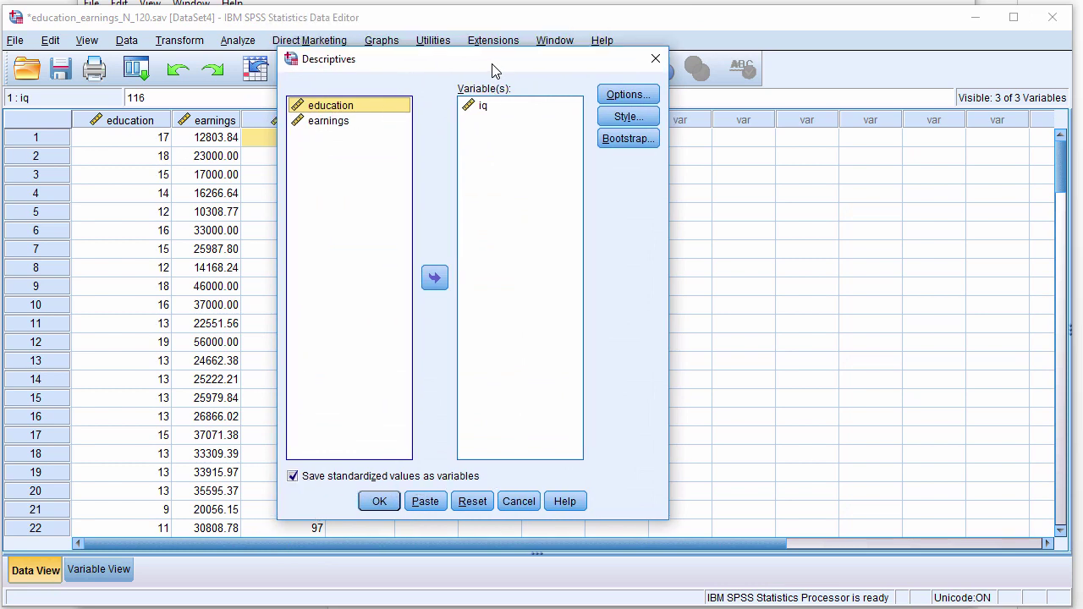
{"action": "left_click", "coordinate": [389, 505]}
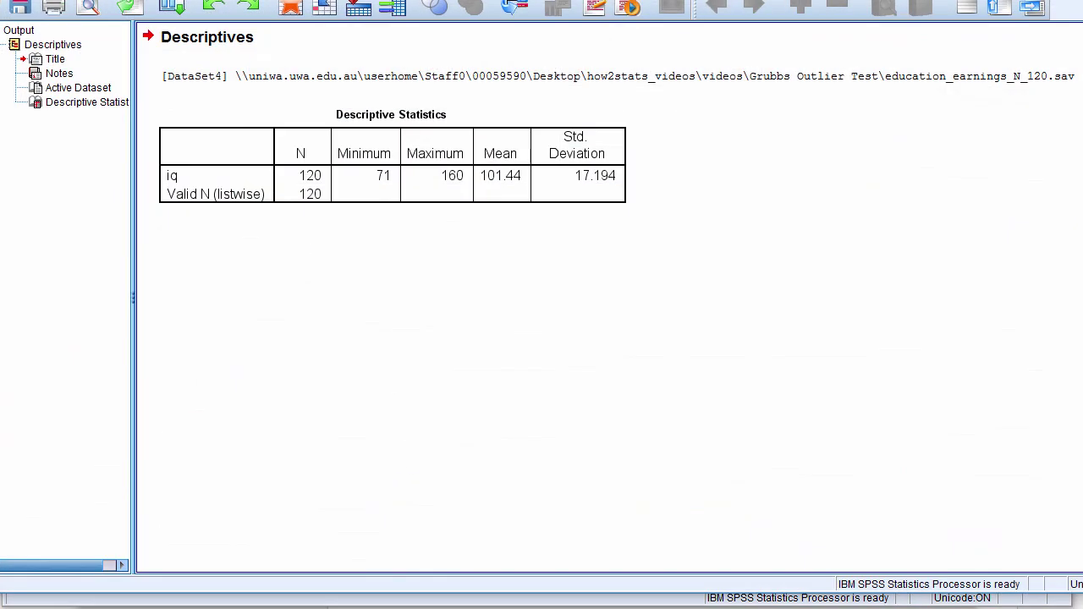
{"action": "left_click", "coordinate": [161, 593]}
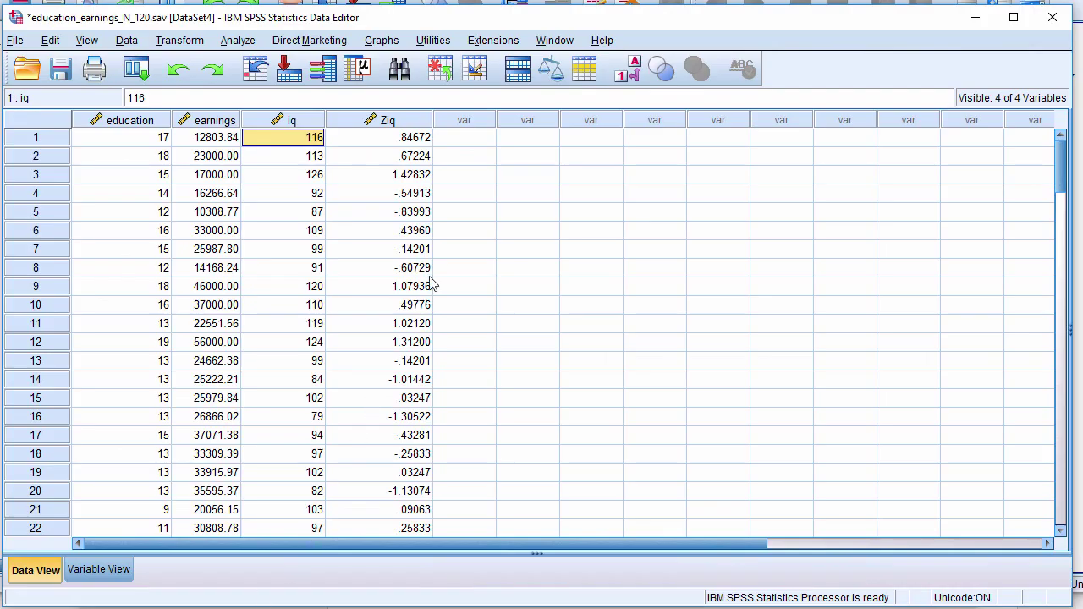
{"action": "left_click", "coordinate": [416, 121]}
{"action": "left_click", "coordinate": [453, 140]}
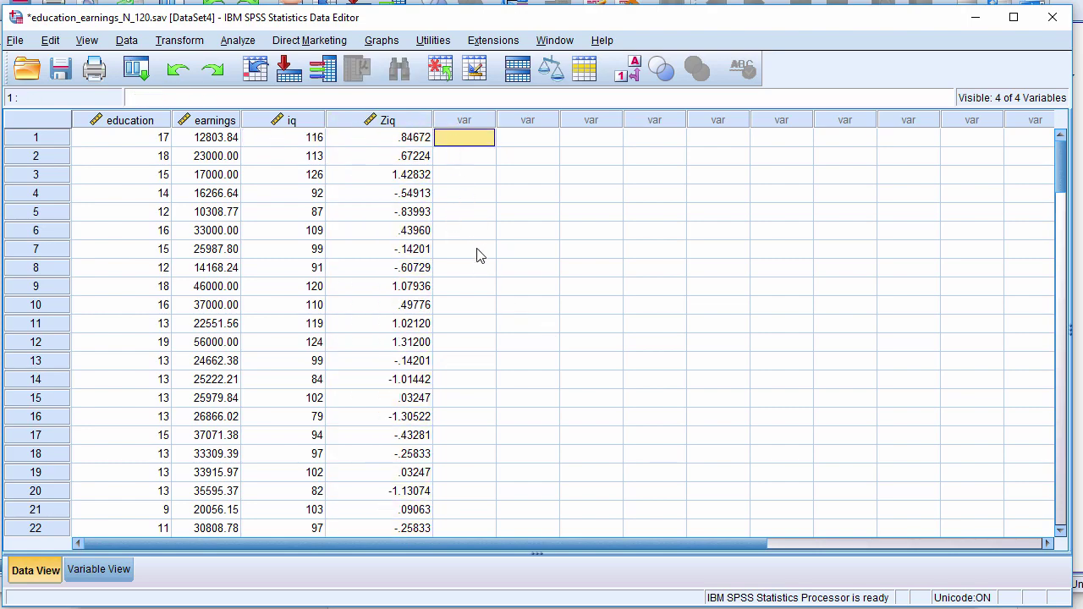
{"action": "scroll", "coordinate": [389, 246], "scroll_direction": "down", "scroll_amount": 16}
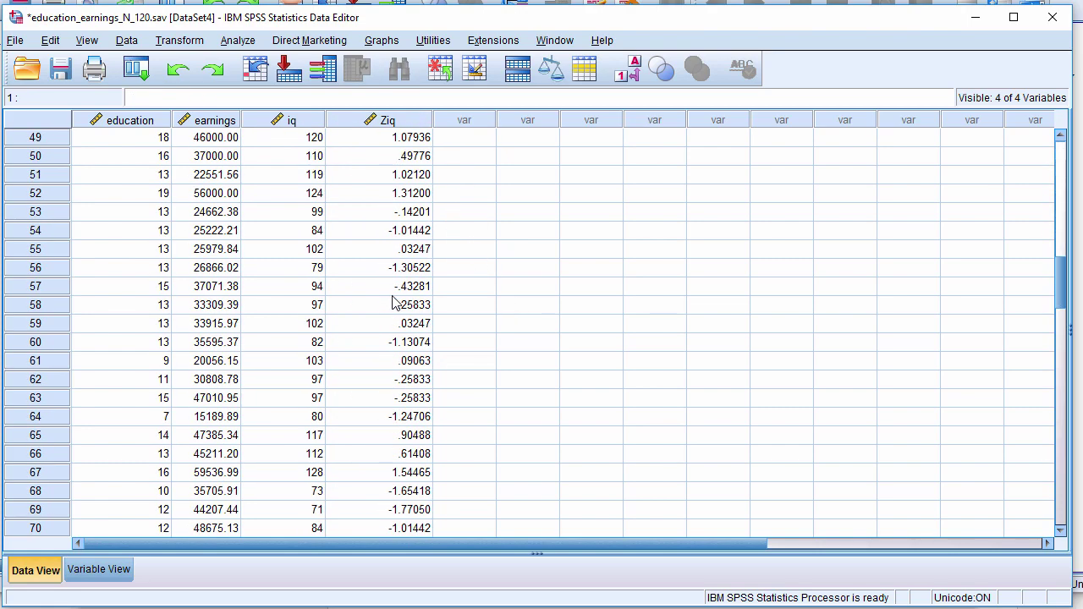
{"action": "scroll", "coordinate": [392, 303], "scroll_direction": "up", "scroll_amount": 11}
{"action": "scroll", "coordinate": [392, 303], "scroll_direction": "up", "scroll_amount": 5}
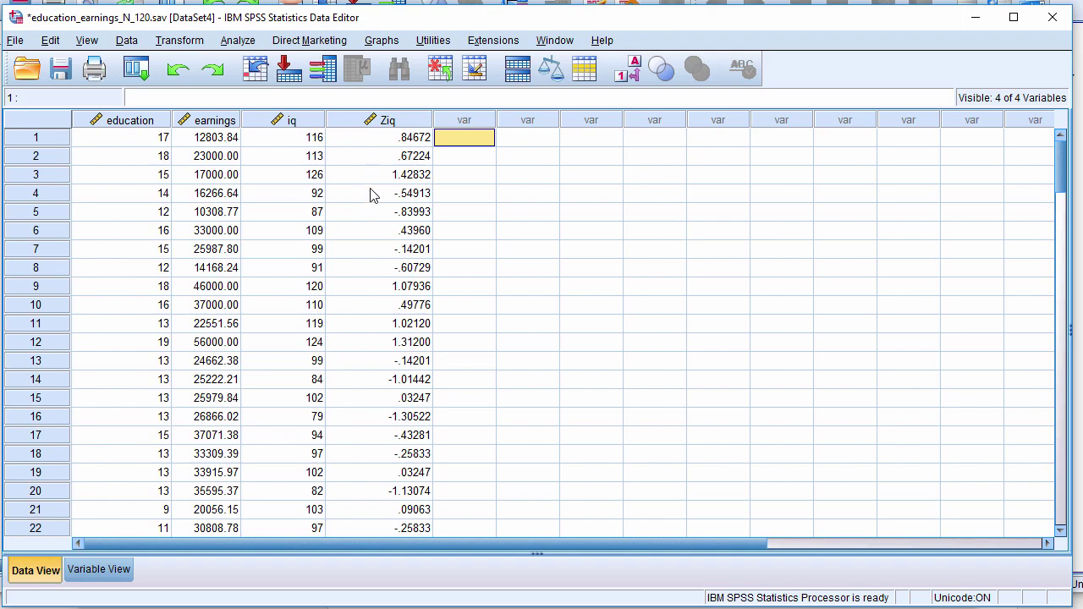
{"action": "scroll", "coordinate": [391, 252], "scroll_direction": "down", "scroll_amount": 14}
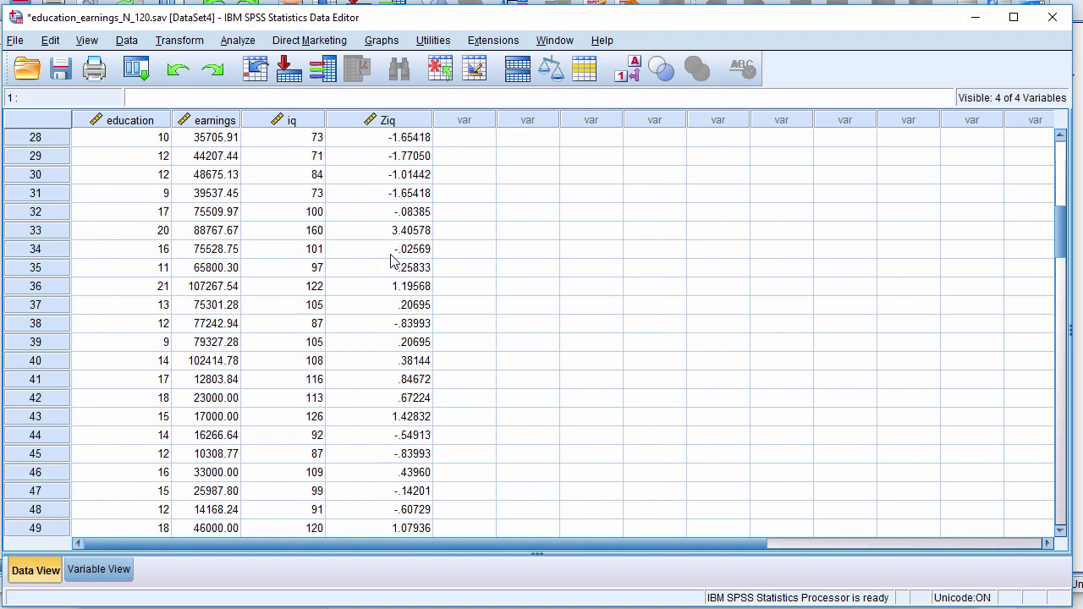
{"action": "scroll", "coordinate": [391, 261], "scroll_direction": "down", "scroll_amount": 4}
{"action": "scroll", "coordinate": [391, 261], "scroll_direction": "up", "scroll_amount": 18}
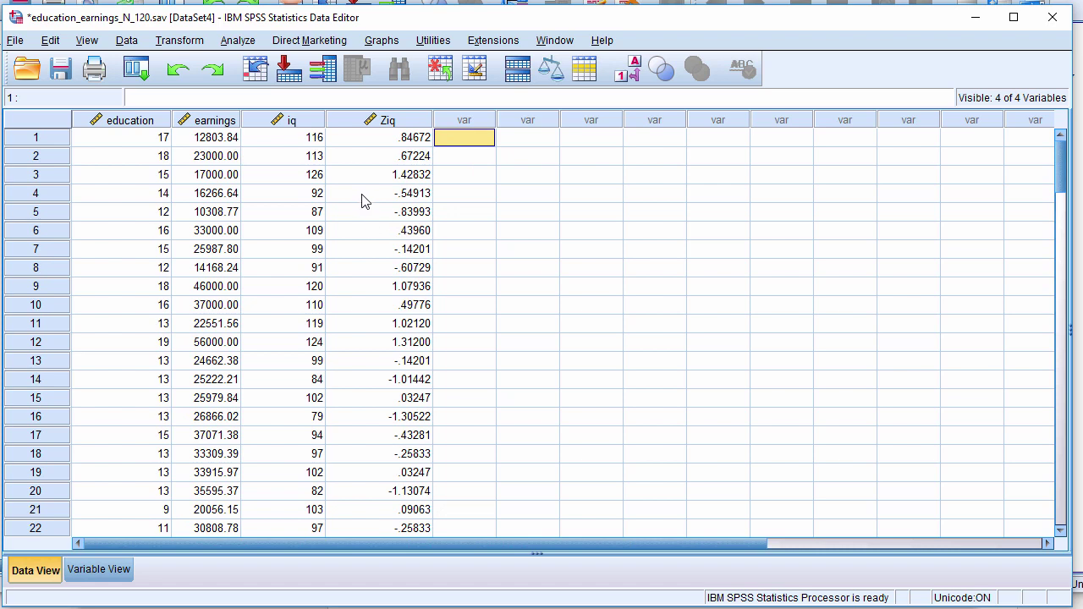
{"action": "left_click", "coordinate": [382, 137]}
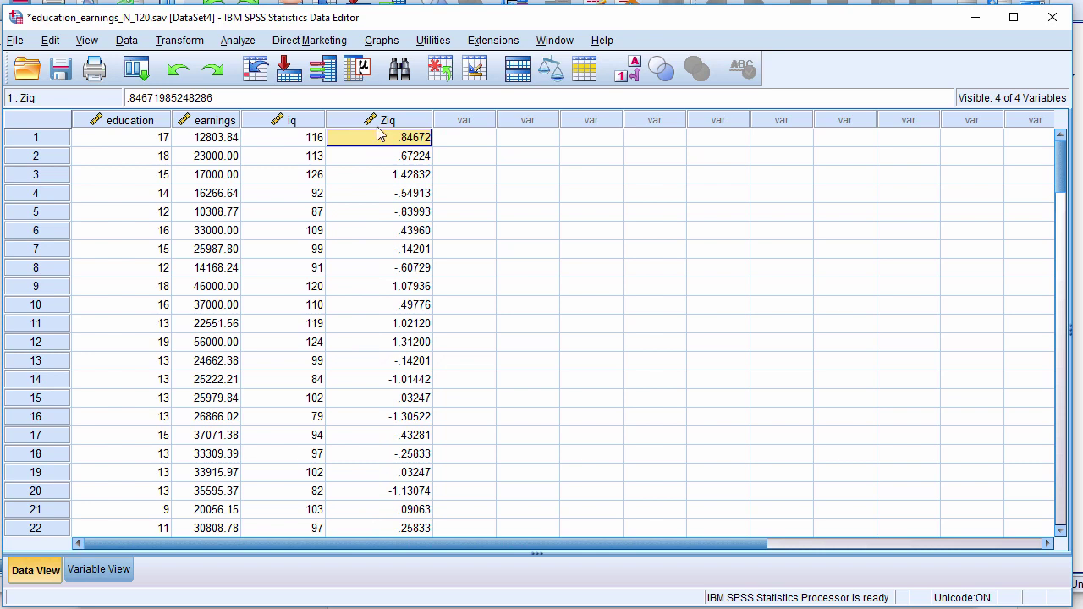
{"action": "left_click", "coordinate": [360, 156]}
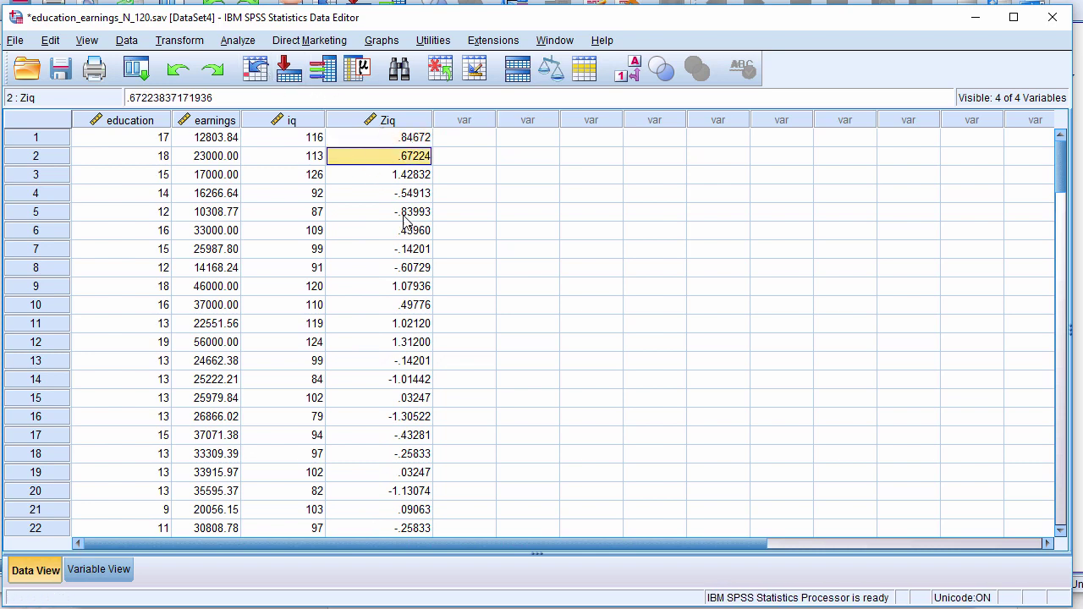
{"action": "left_click", "coordinate": [388, 144]}
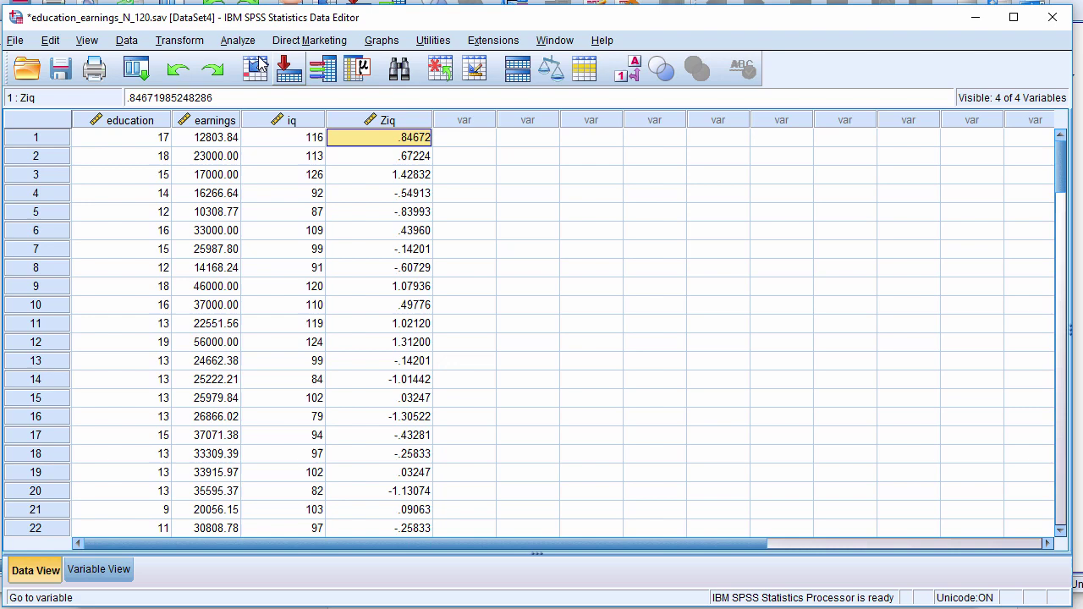
- Compute target variable Ziq_abs as ABS(Ziq) and view the new column in the data
{"action": "left_click", "coordinate": [173, 41]}
{"action": "left_click", "coordinate": [188, 64]}
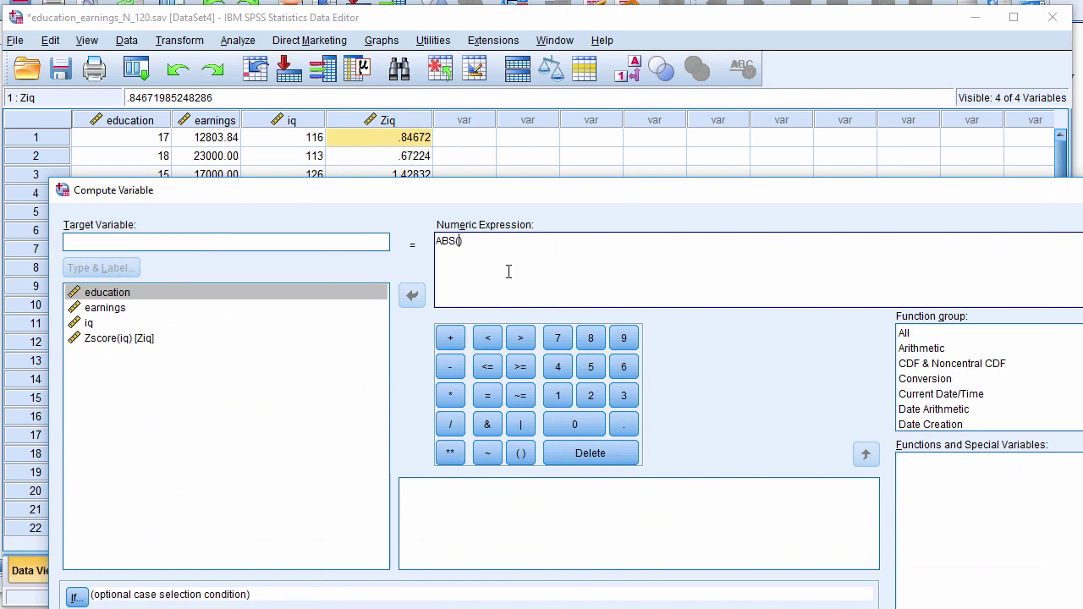
{"action": "double_click", "coordinate": [143, 339]}
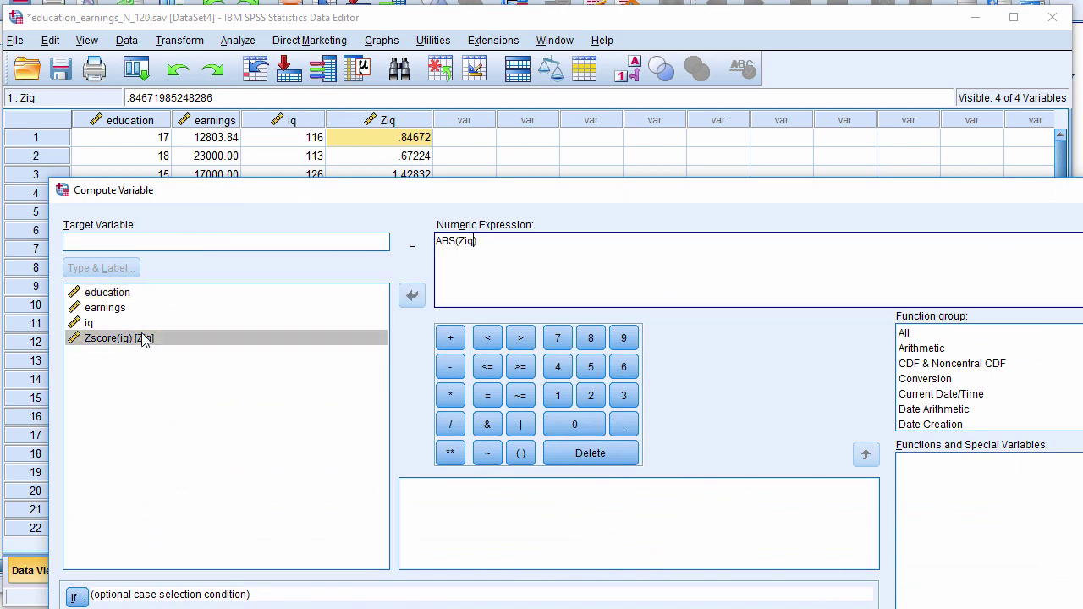
{"action": "left_click", "coordinate": [152, 246]}
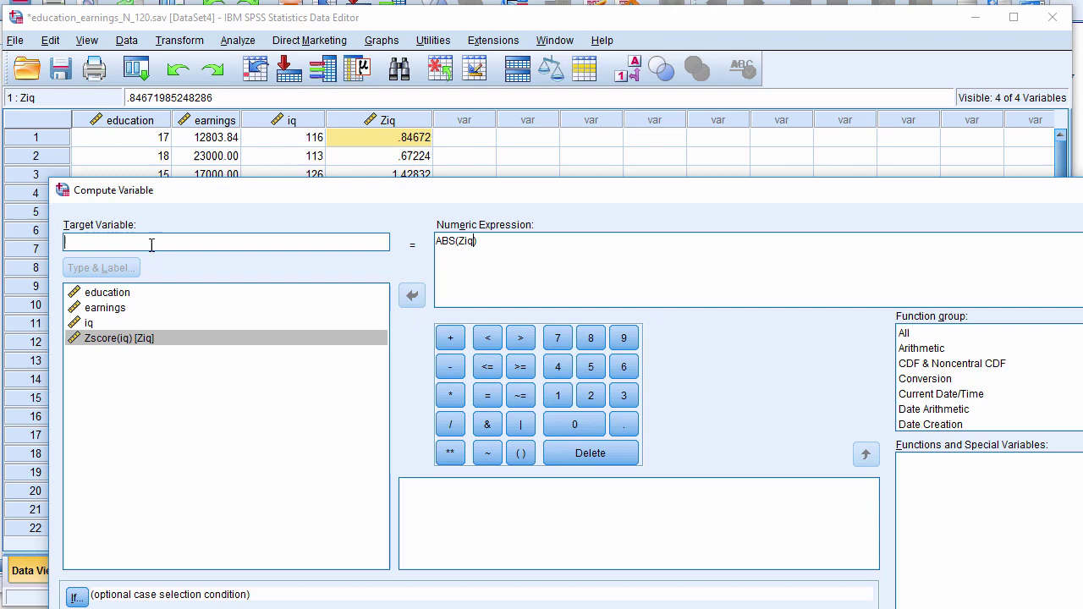
{"action": "type", "text": "Z"}
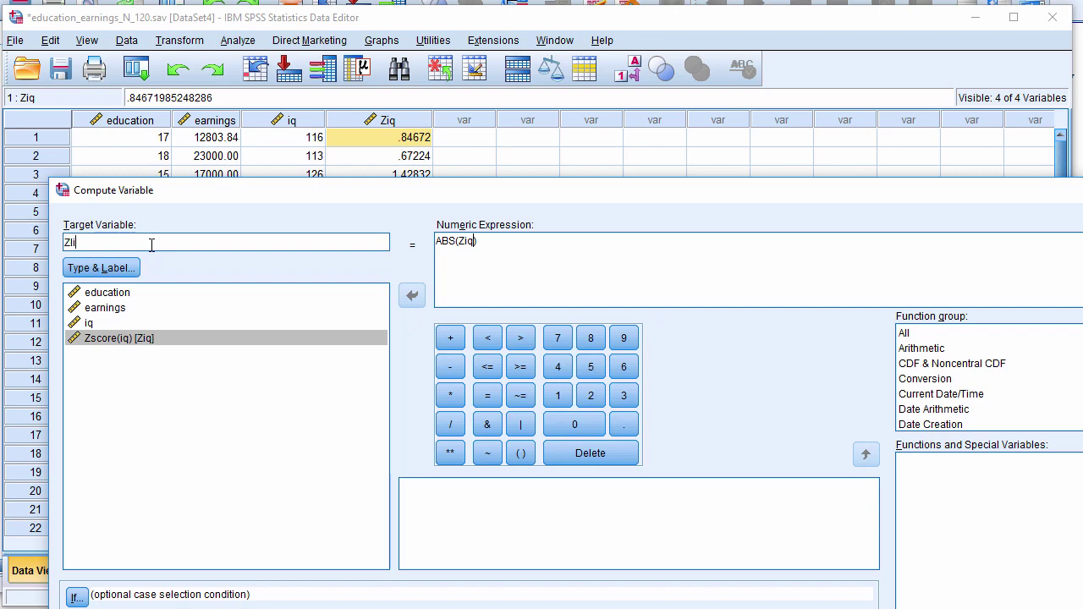
{"action": "type", "text": "iq_abs"}
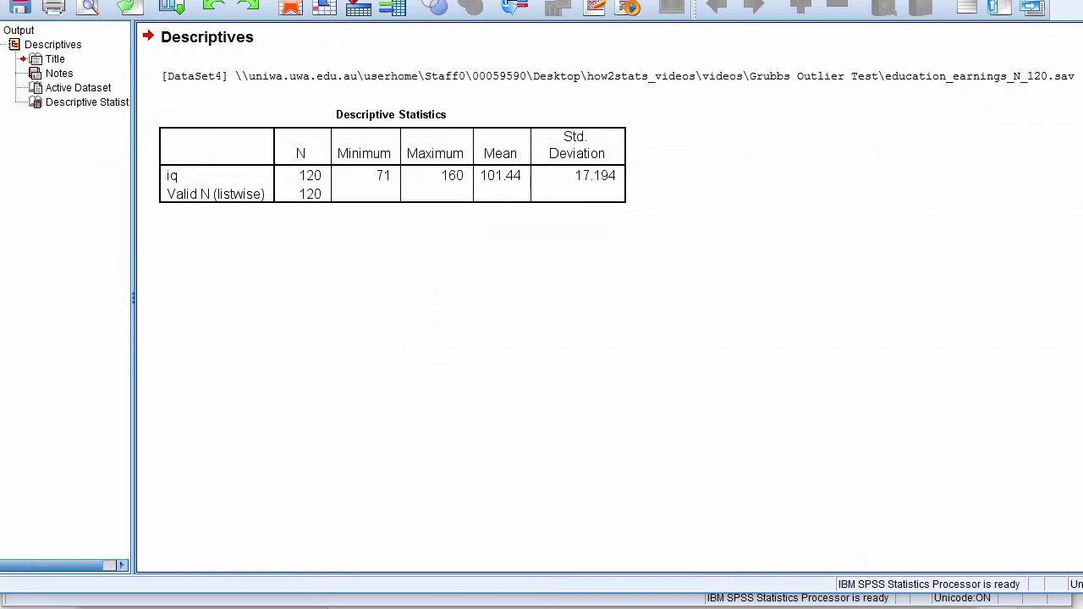
{"action": "left_click", "coordinate": [157, 598]}
{"action": "scroll", "coordinate": [522, 281], "scroll_direction": "down", "scroll_amount": 6}
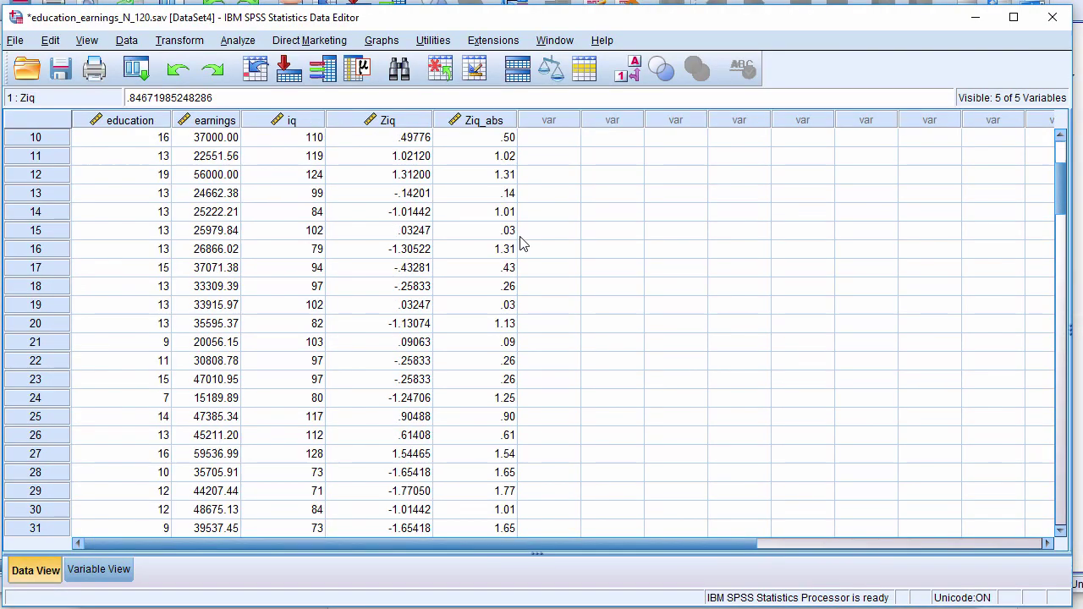
{"action": "scroll", "coordinate": [522, 280], "scroll_direction": "up", "scroll_amount": 3}
- Start an Explore analysis with Ziq_abs in the Dependent List
{"action": "left_click", "coordinate": [238, 40]}
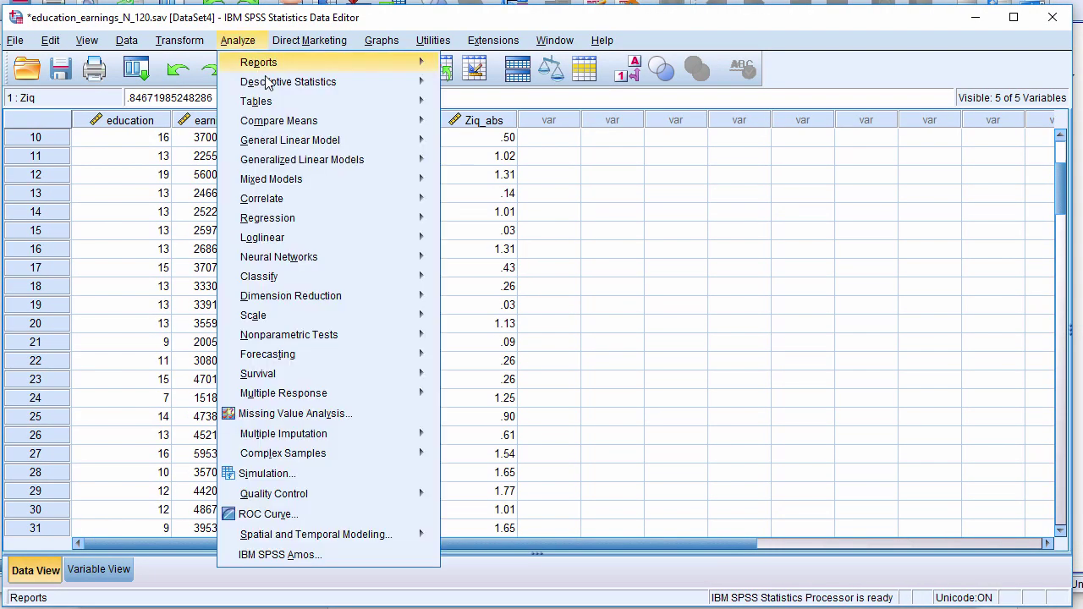
{"action": "mouse_move", "coordinate": [423, 82]}
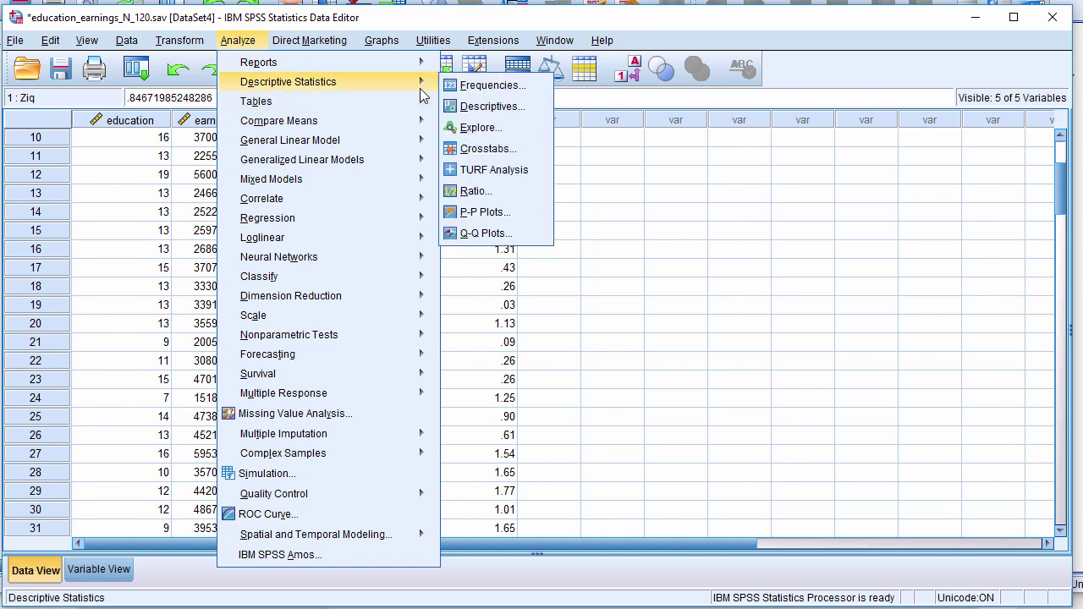
{"action": "left_click", "coordinate": [474, 127]}
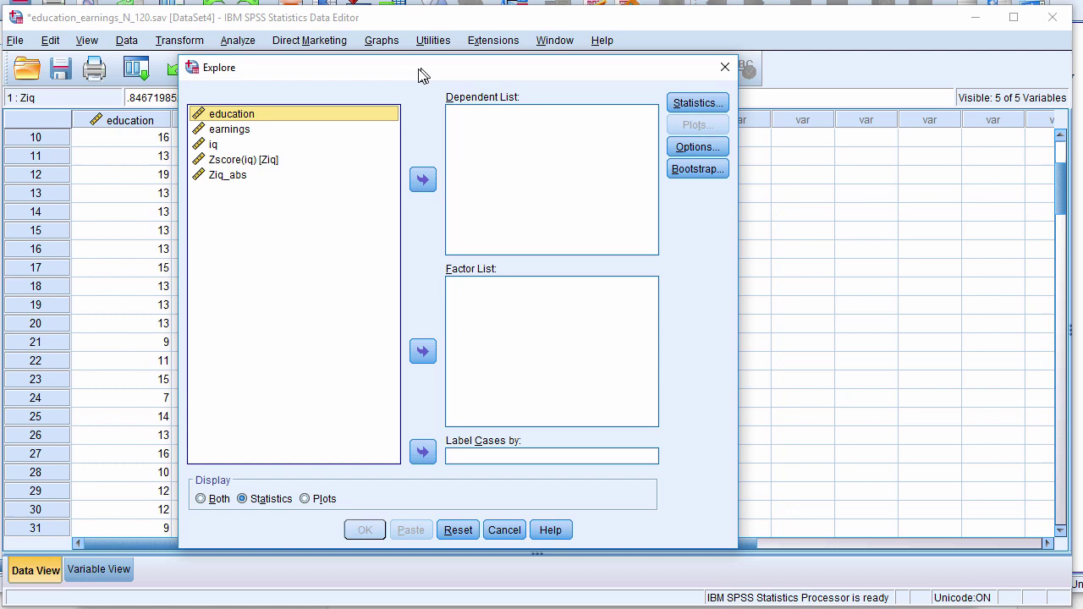
{"action": "left_click", "coordinate": [241, 178]}
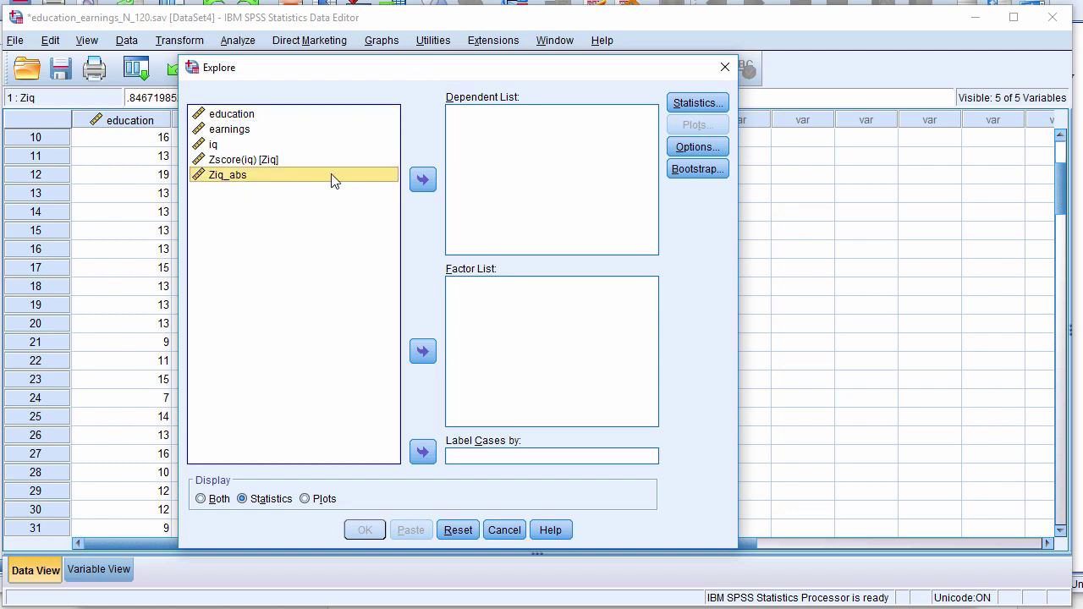
{"action": "left_click", "coordinate": [422, 180]}
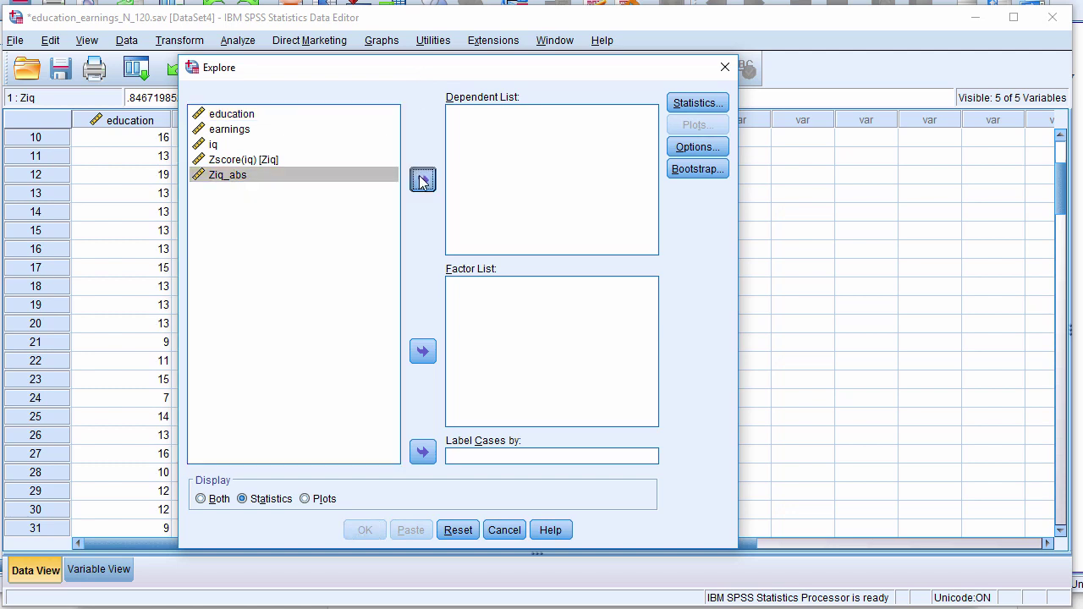
- Request Outliers in Explore's statistics and display statistics only, without plots
{"action": "left_click", "coordinate": [696, 104]}
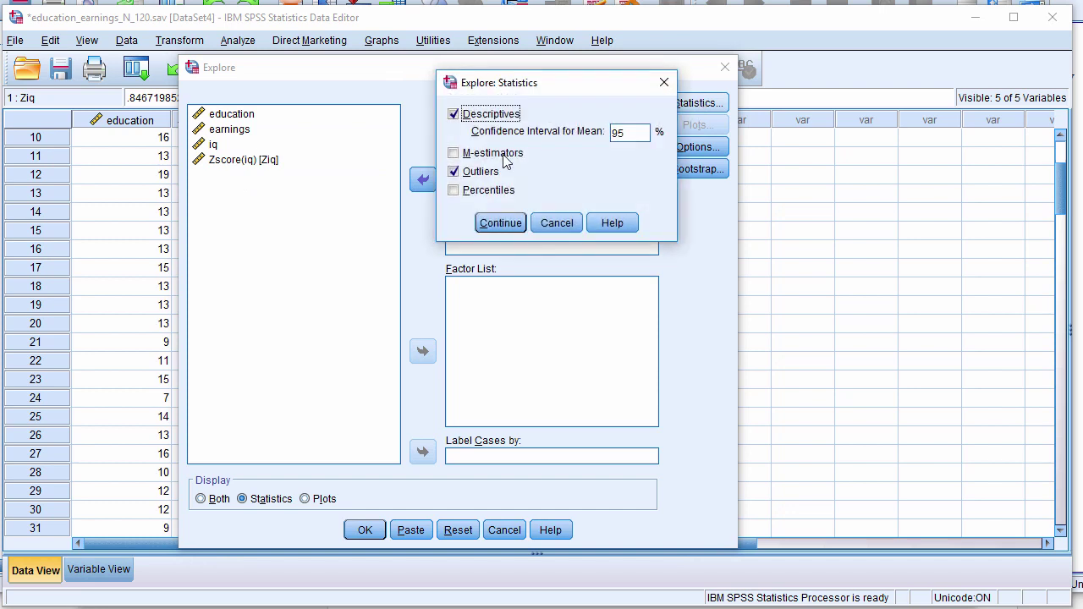
{"action": "left_click", "coordinate": [459, 174]}
{"action": "left_click", "coordinate": [457, 173]}
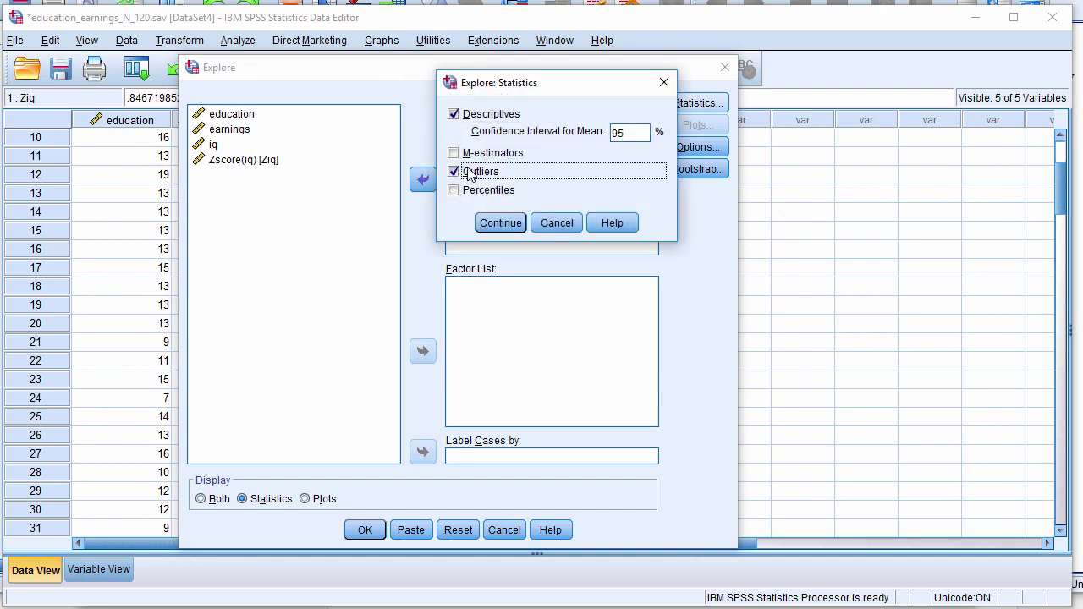
{"action": "left_click", "coordinate": [511, 226]}
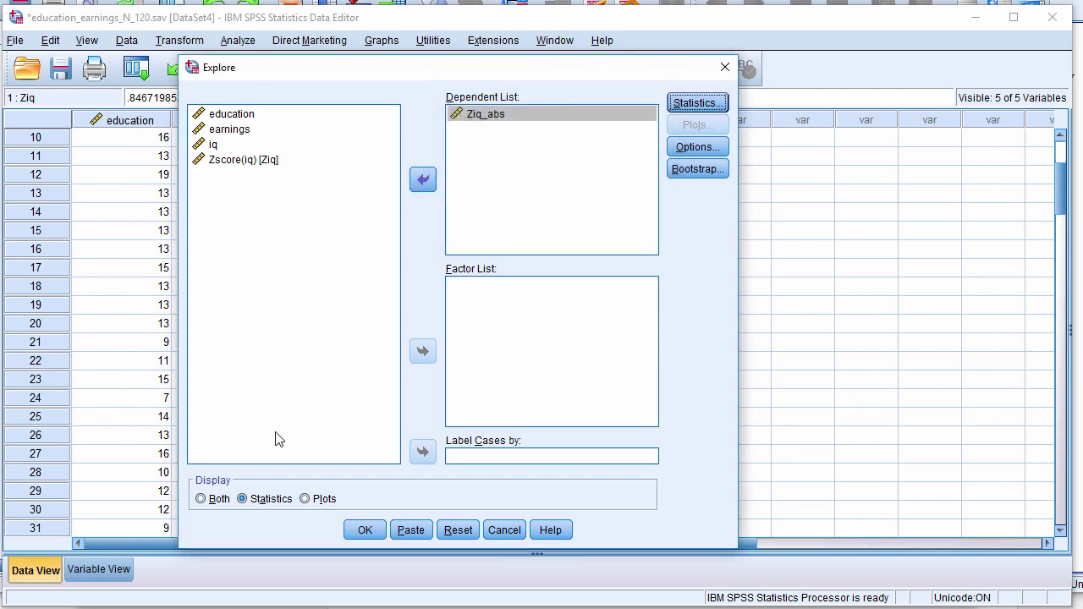
{"action": "left_click", "coordinate": [257, 501]}
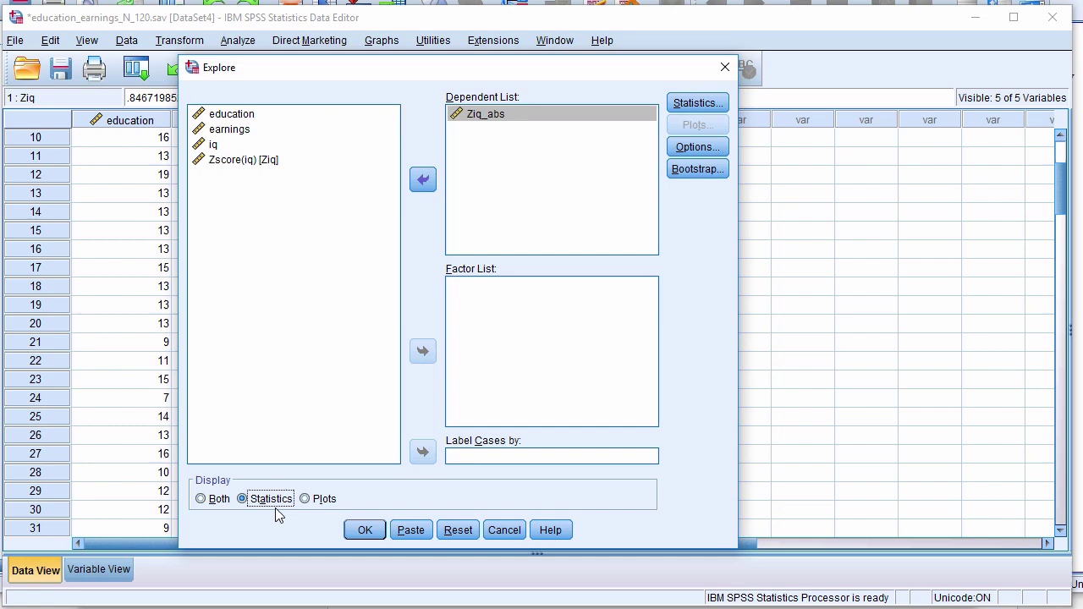
{"action": "left_click", "coordinate": [358, 531]}
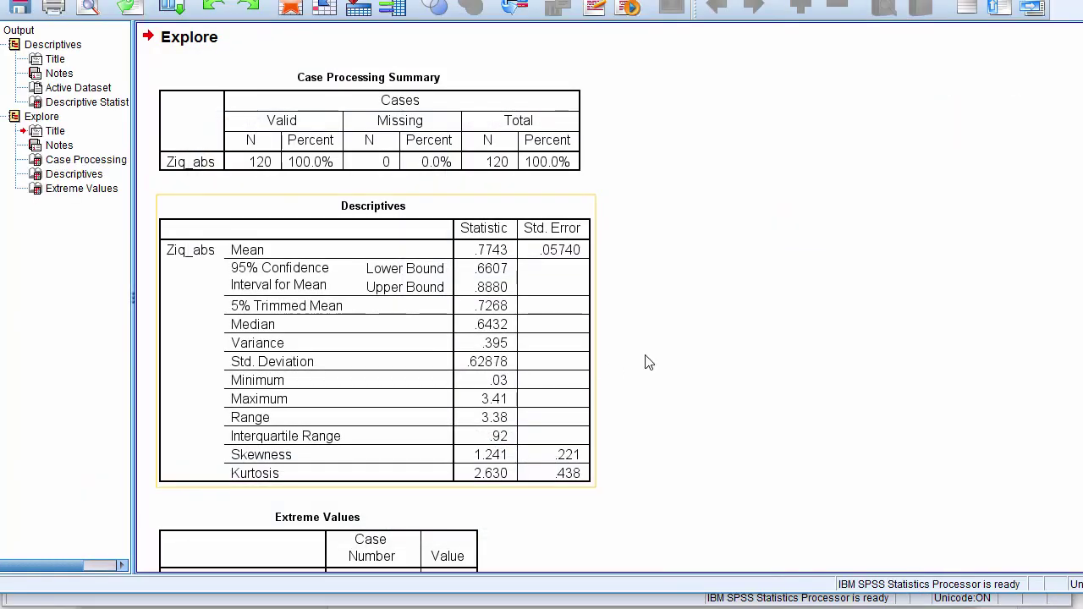
{"action": "scroll", "coordinate": [674, 362], "scroll_direction": "down", "scroll_amount": 5}
{"action": "scroll", "coordinate": [675, 362], "scroll_direction": "down", "scroll_amount": 2}
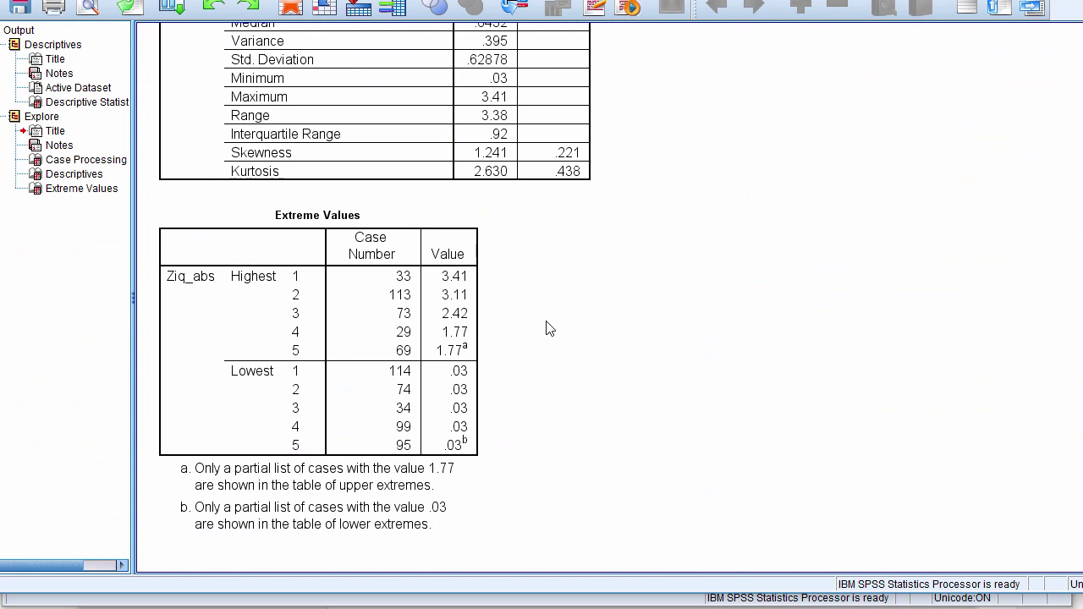
{"action": "left_click", "coordinate": [474, 295]}
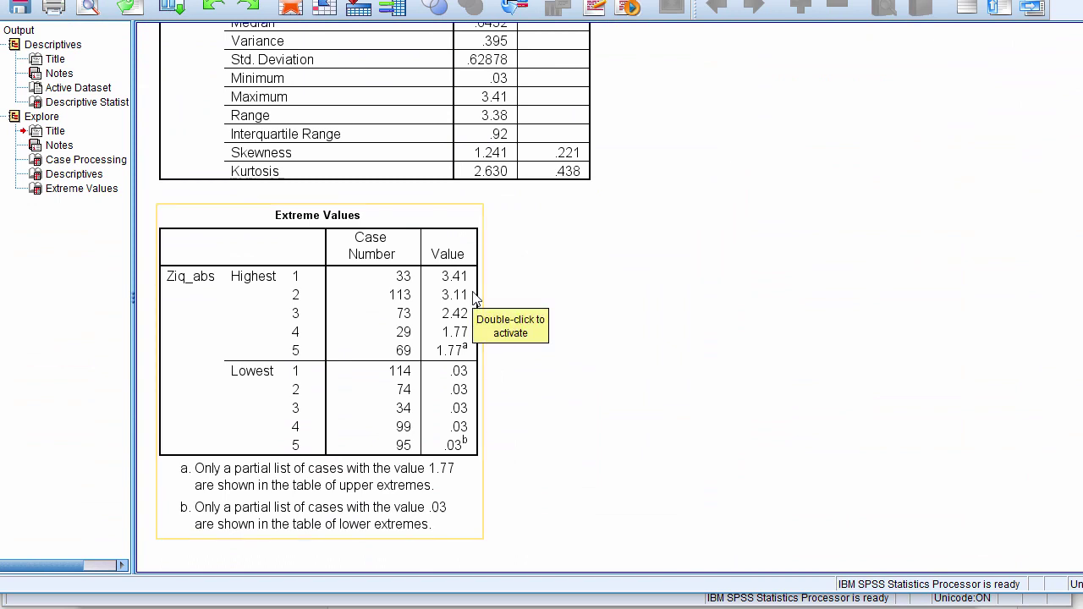
{"action": "left_click", "coordinate": [636, 344]}
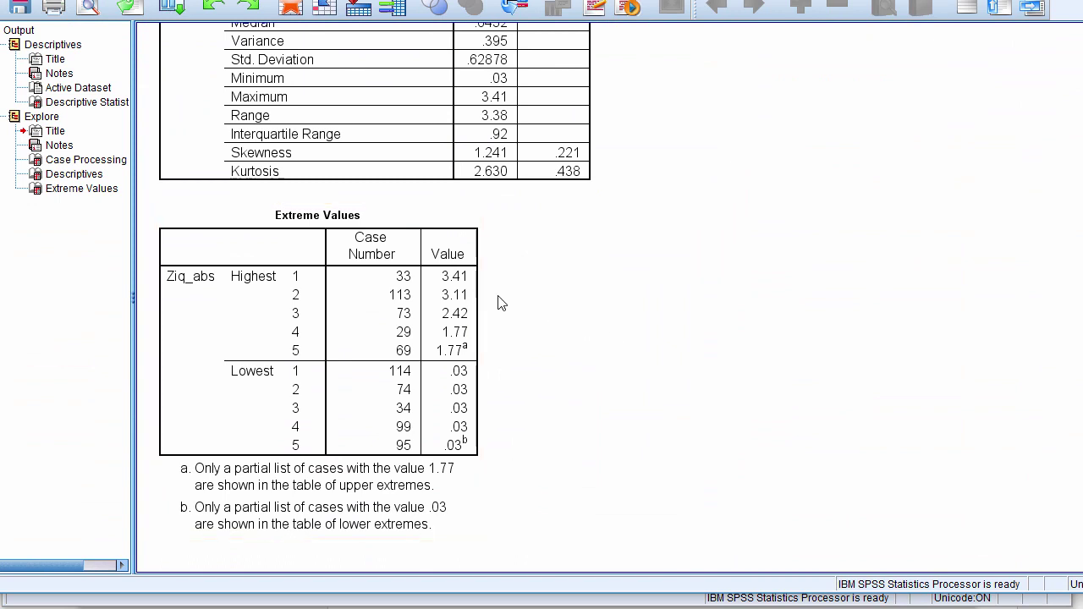
{"action": "left_click", "coordinate": [478, 310]}
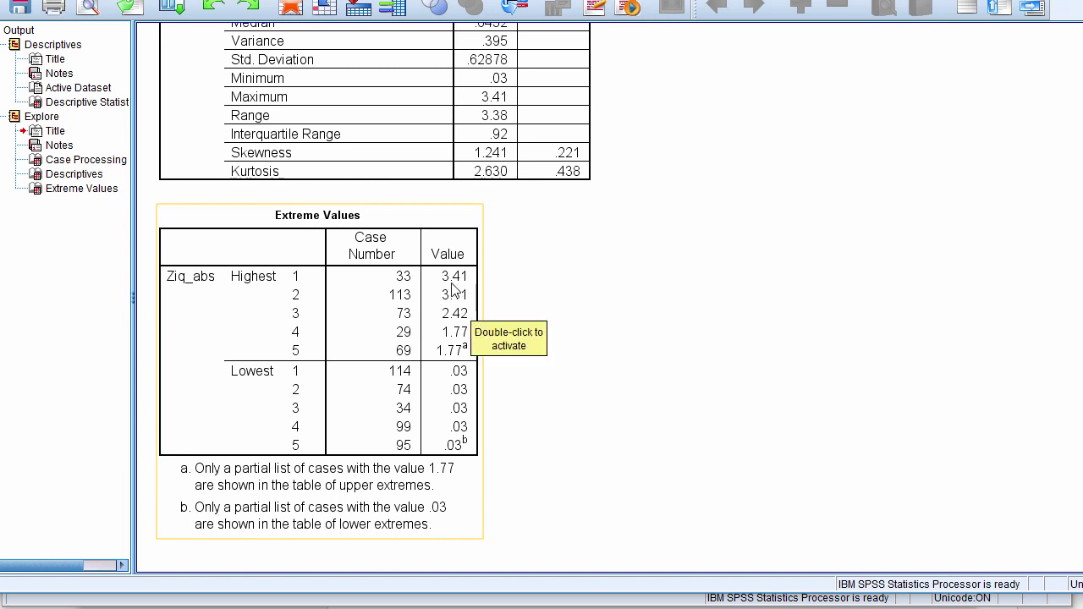
{"action": "left_click", "coordinate": [492, 300]}
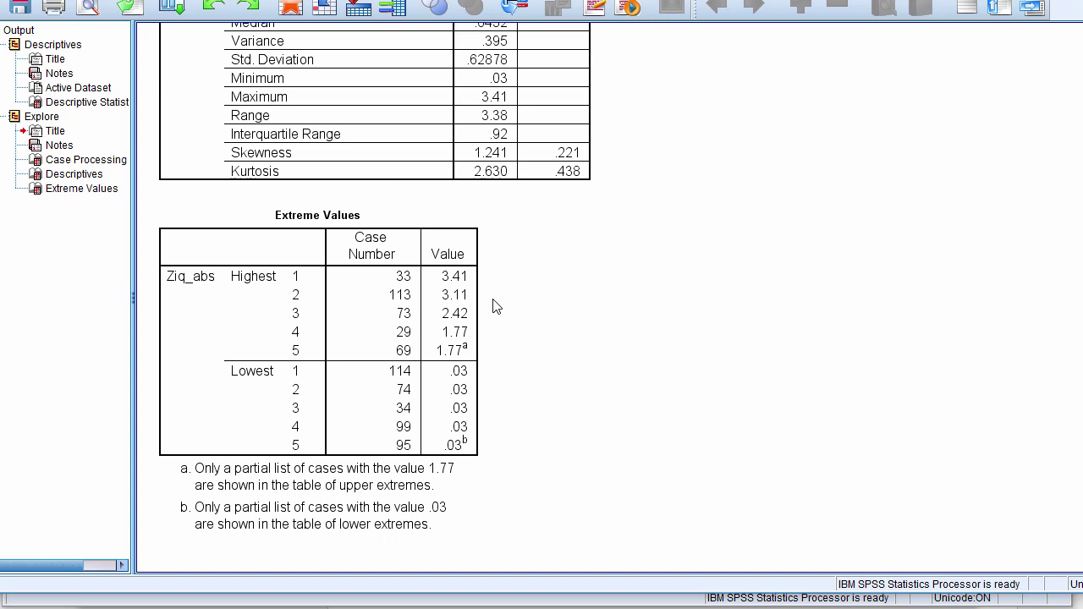
{"action": "left_click", "coordinate": [481, 294]}
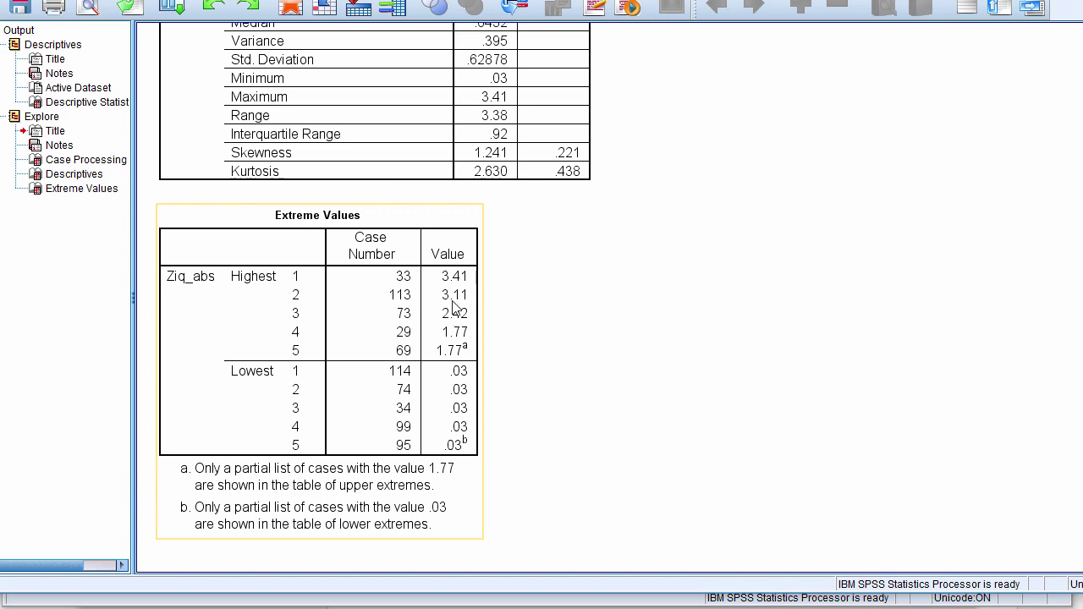
{"action": "left_click", "coordinate": [680, 176]}
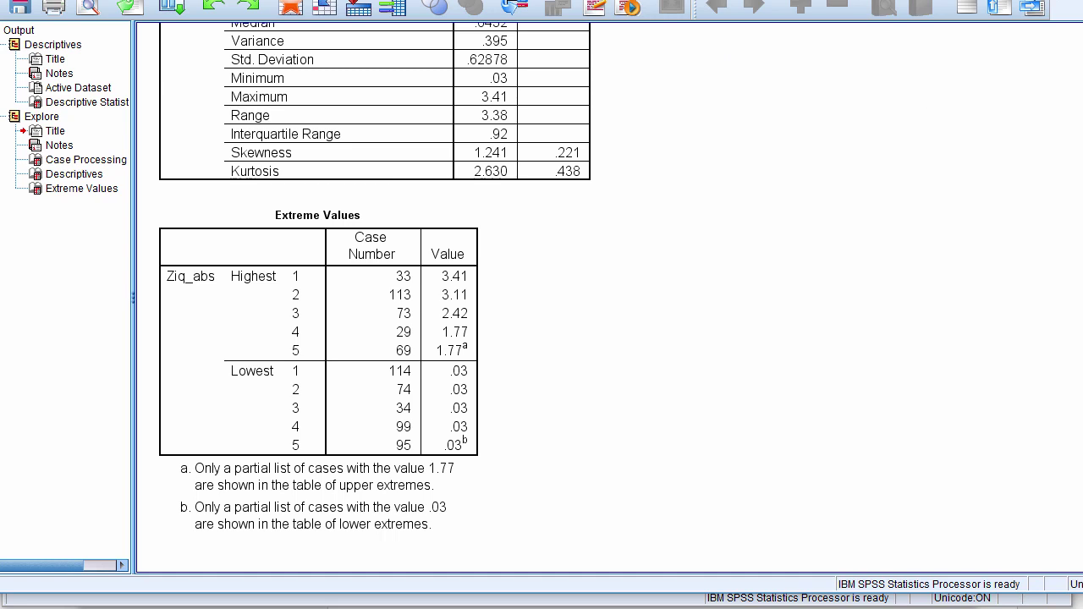
- Switch to the Grubbs PDF and scroll Table I down to rows n = 101–127
{"action": "left_click", "coordinate": [302, 603]}
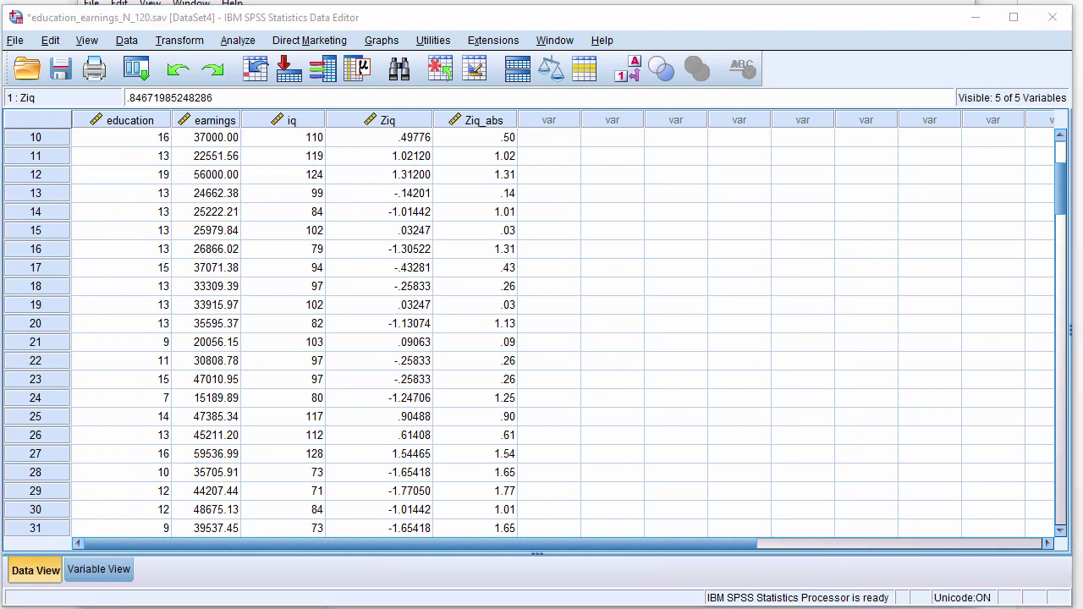
{"action": "key", "text": "alt+Tab"}
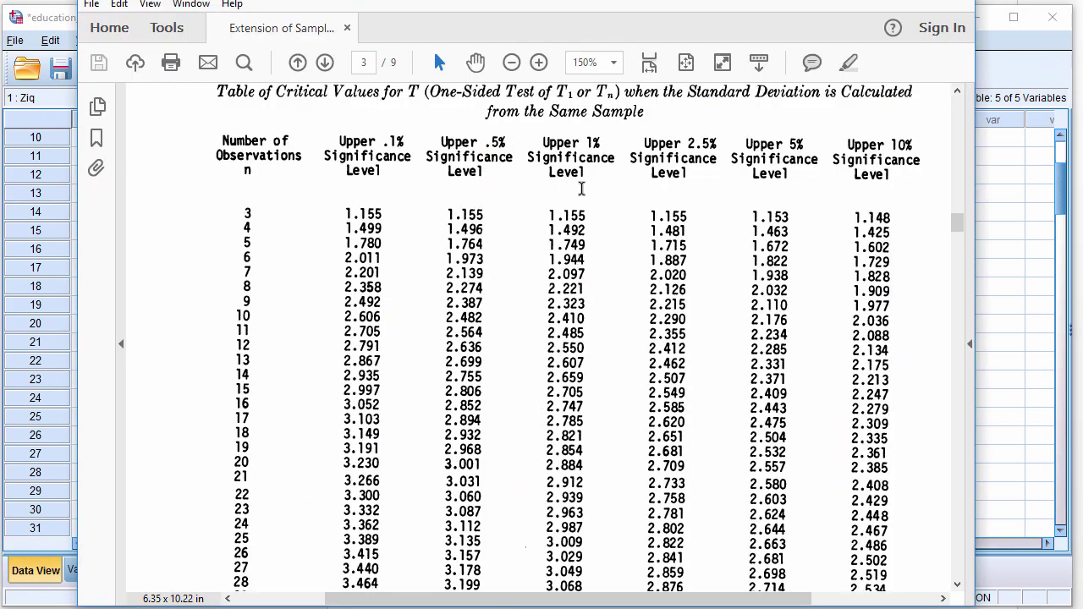
{"action": "scroll", "coordinate": [669, 387], "scroll_direction": "down", "scroll_amount": 8}
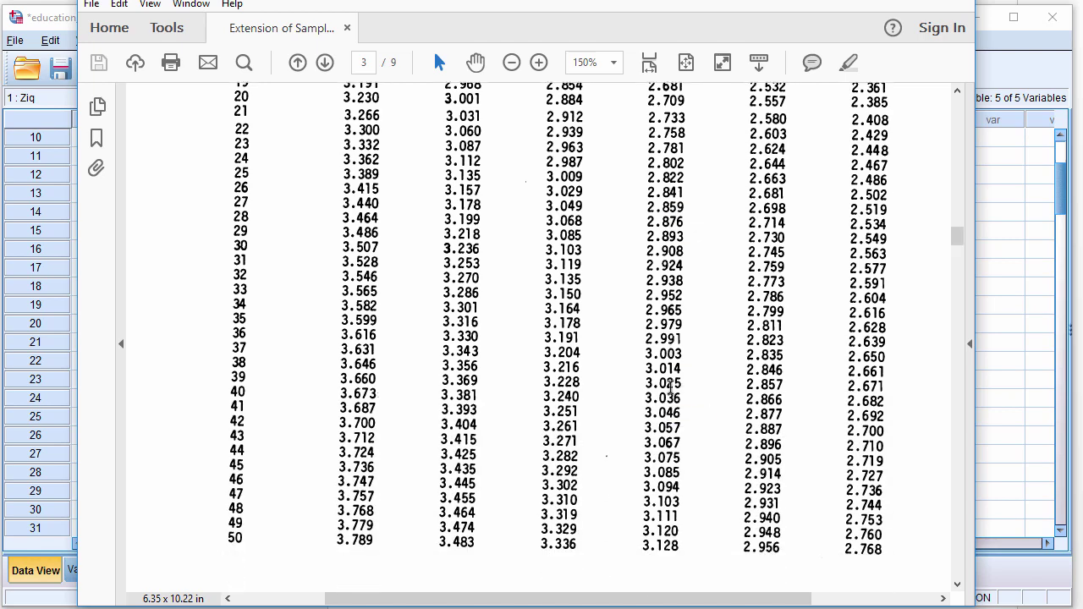
{"action": "scroll", "coordinate": [670, 387], "scroll_direction": "down", "scroll_amount": 8}
{"action": "scroll", "coordinate": [670, 387], "scroll_direction": "down", "scroll_amount": 10}
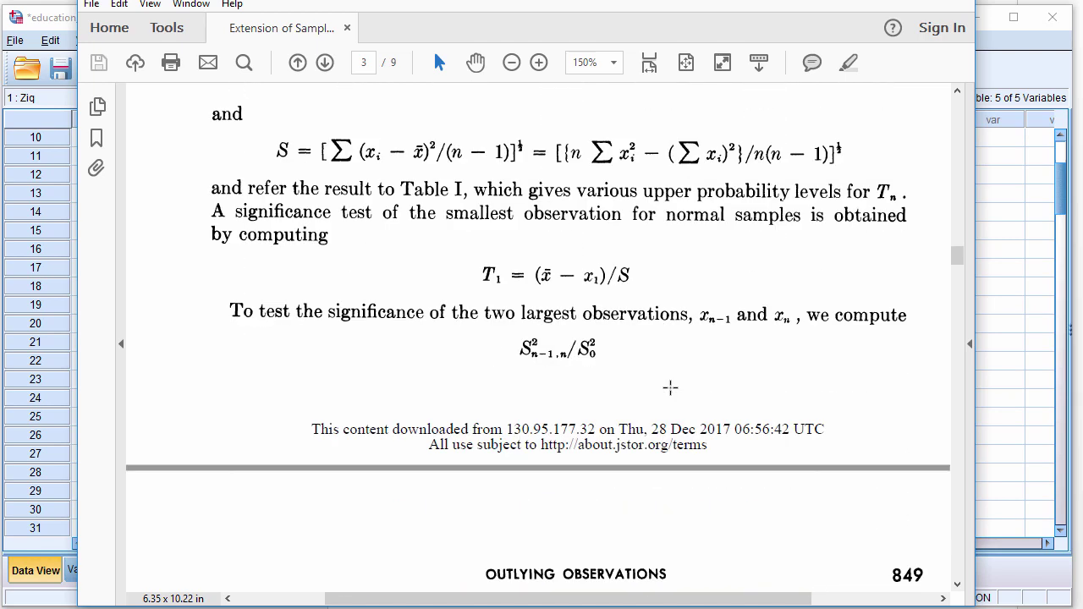
{"action": "scroll", "coordinate": [670, 387], "scroll_direction": "down", "scroll_amount": 3}
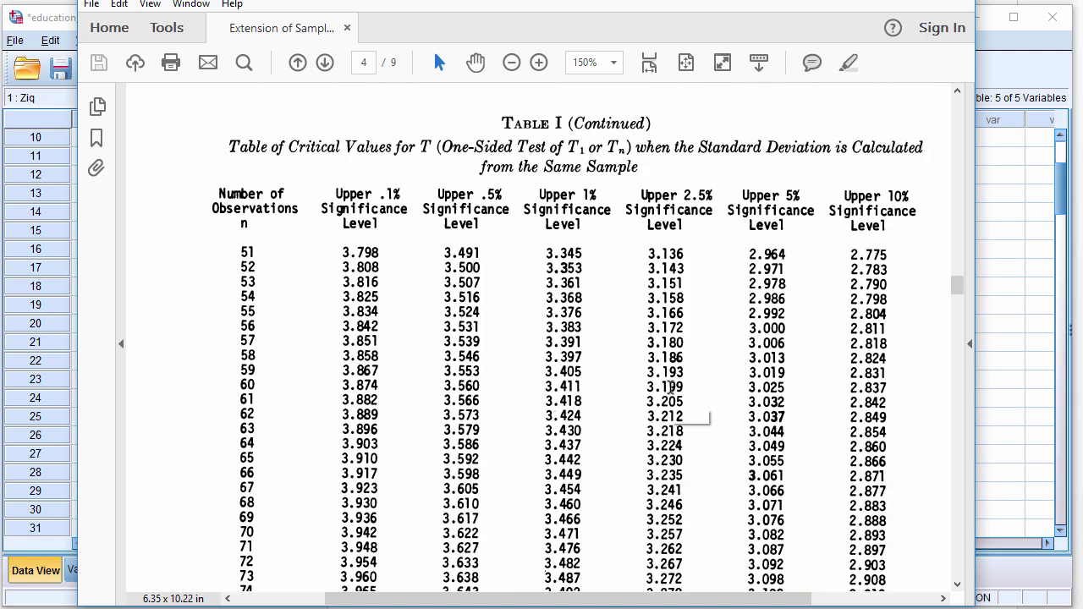
{"action": "left_click_drag", "start_coordinate": [640, 195], "coordinate": [715, 197]}
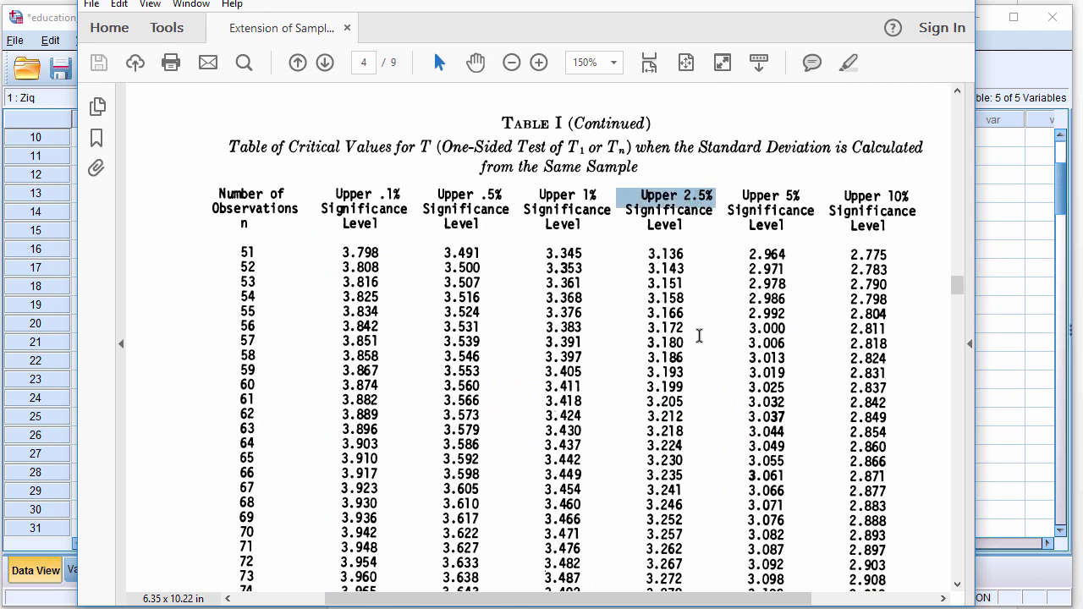
{"action": "scroll", "coordinate": [698, 339], "scroll_direction": "down", "scroll_amount": 2}
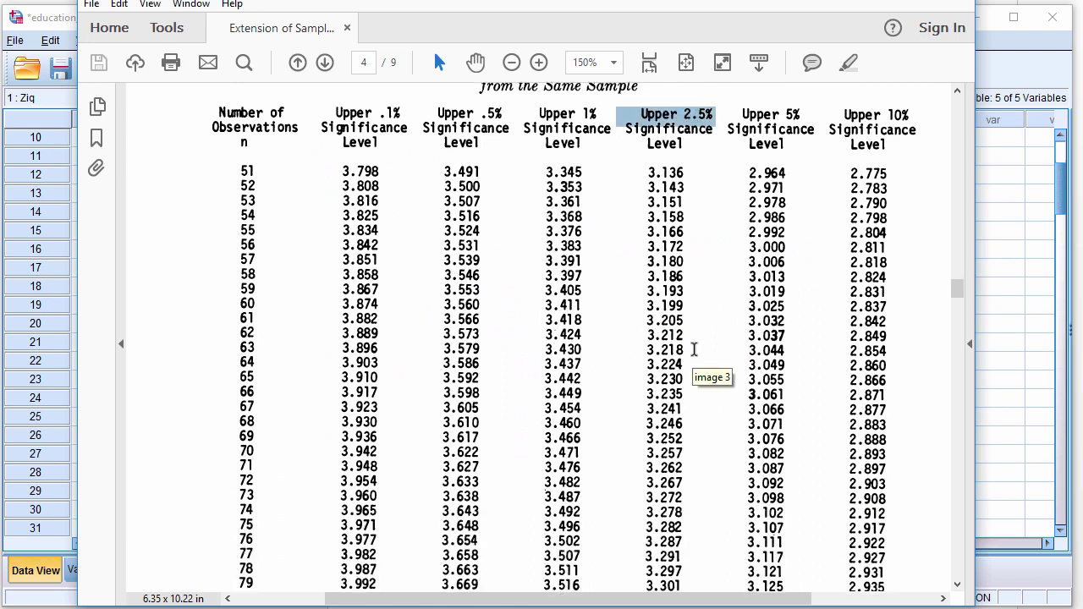
{"action": "scroll", "coordinate": [694, 350], "scroll_direction": "down", "scroll_amount": 1}
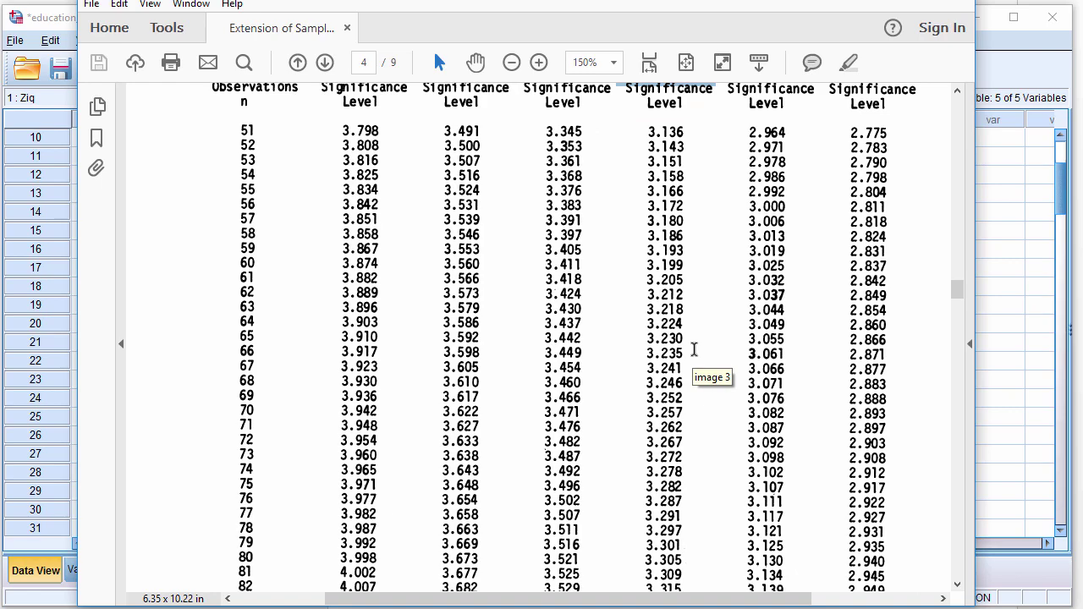
{"action": "scroll", "coordinate": [694, 349], "scroll_direction": "down", "scroll_amount": 4}
{"action": "scroll", "coordinate": [694, 349], "scroll_direction": "down", "scroll_amount": 20}
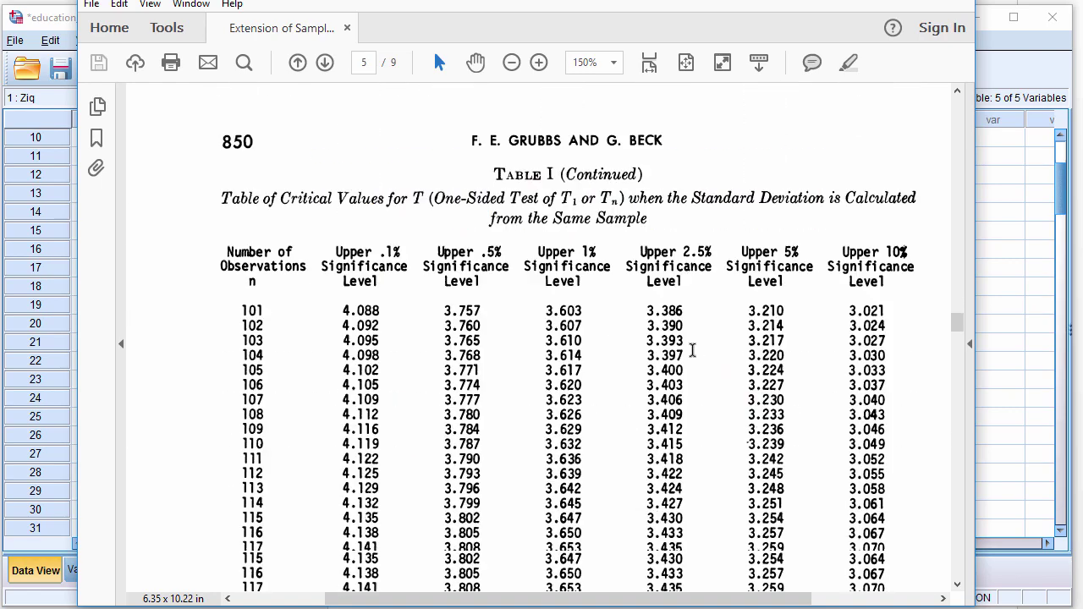
- Confirm in SPSS that the data ends at case 120, then return to the PDF
{"action": "key", "text": "alt+Tab"}
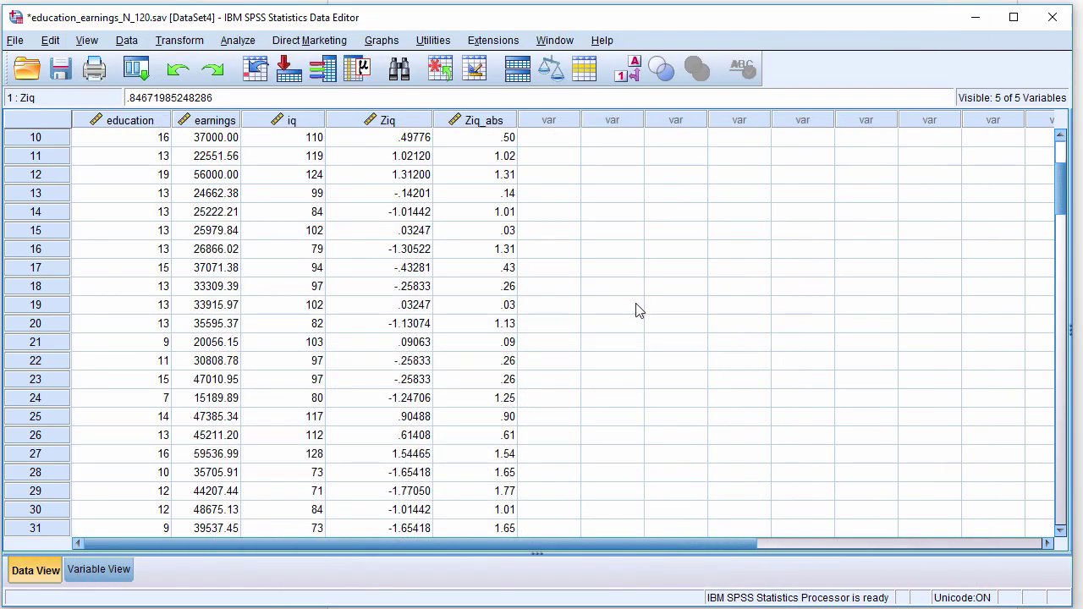
{"action": "scroll", "coordinate": [546, 402], "scroll_direction": "down", "scroll_amount": 6}
{"action": "scroll", "coordinate": [546, 402], "scroll_direction": "down", "scroll_amount": 20}
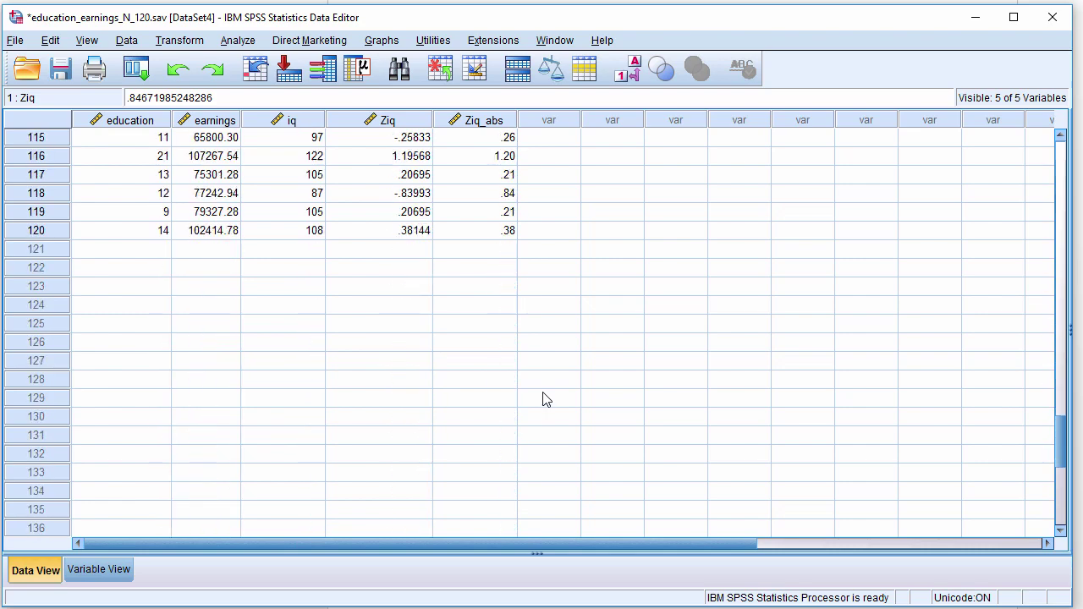
{"action": "scroll", "coordinate": [546, 399], "scroll_direction": "up", "scroll_amount": 1}
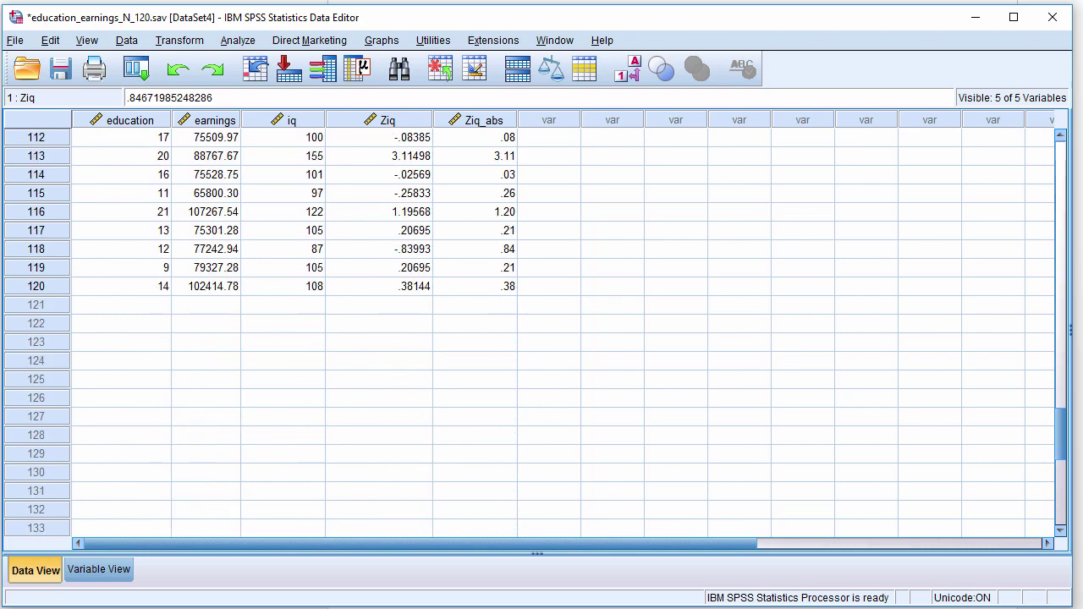
{"action": "key", "text": "alt+Tab"}
- Mark the n = 120 row and its 2.5% critical value, then close the PDF
{"action": "scroll", "coordinate": [513, 441], "scroll_direction": "down", "scroll_amount": 2}
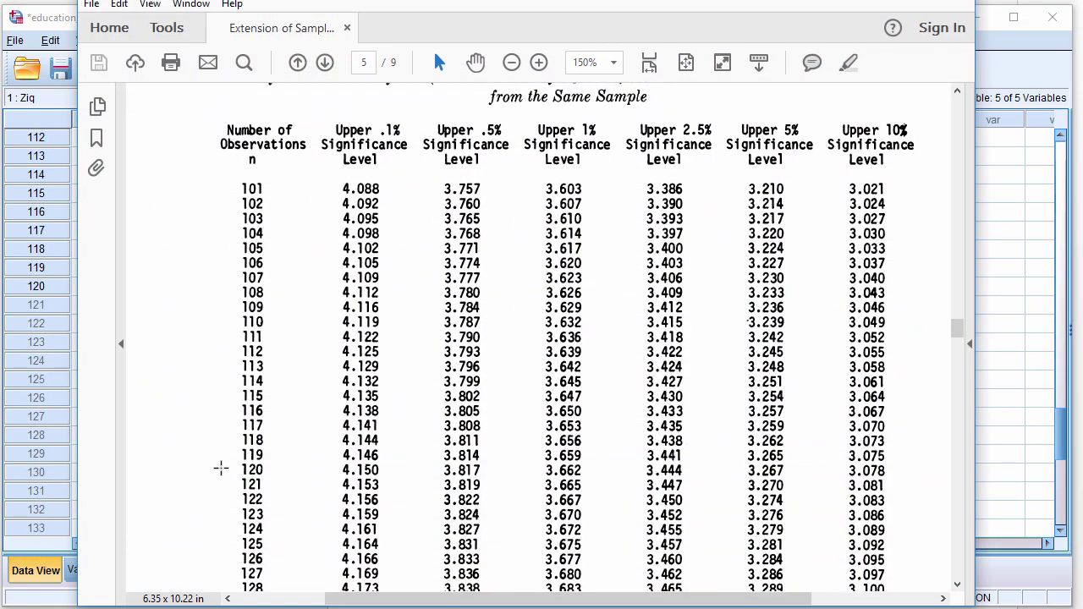
{"action": "left_click_drag", "start_coordinate": [238, 470], "coordinate": [263, 470]}
{"action": "left_click", "coordinate": [641, 473]}
{"action": "mouse_move", "coordinate": [693, 470]}
{"action": "left_mouse_down"}
{"action": "mouse_move", "coordinate": [653, 457]}
{"action": "mouse_move", "coordinate": [691, 473]}
{"action": "left_mouse_up"}
{"action": "left_click", "coordinate": [641, 473]}
{"action": "key", "text": "alt+F4"}
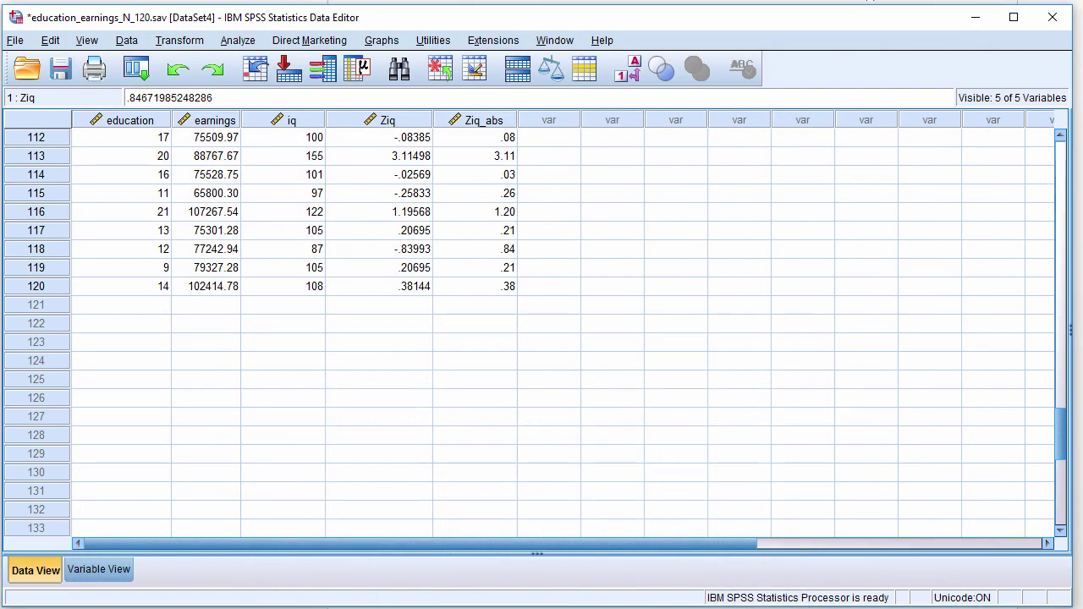
- Compare the Extreme Values top Ziq_abs of 3.41 (case 33) against the 3.444 critical value
{"action": "left_click", "coordinate": [355, 597]}
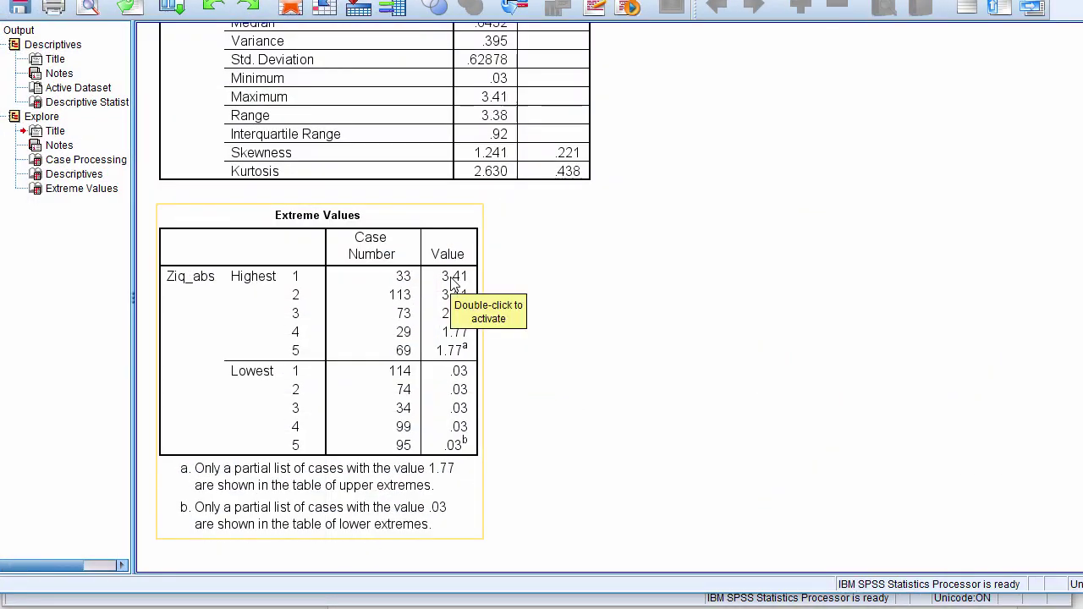
{"action": "left_click", "coordinate": [477, 375]}
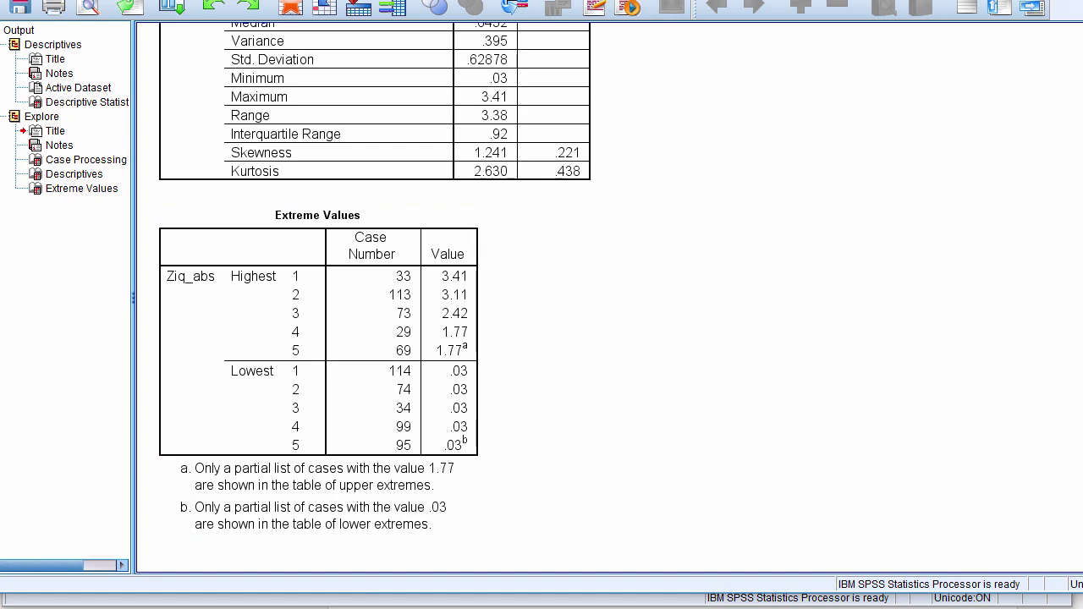
{"action": "key", "text": "alt+Tab"}
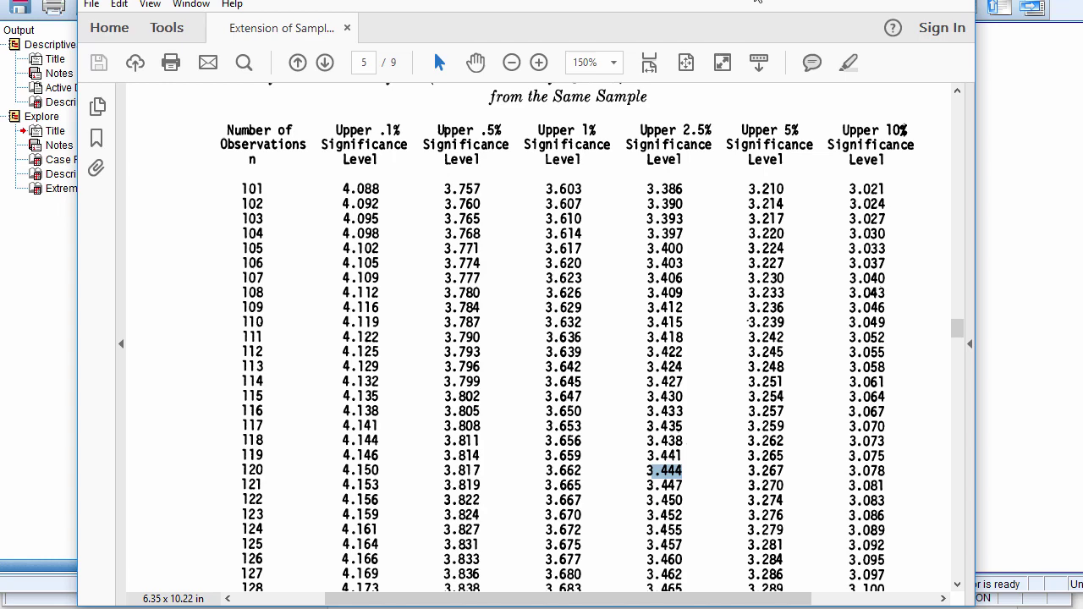
{"action": "key", "text": "alt+Tab"}
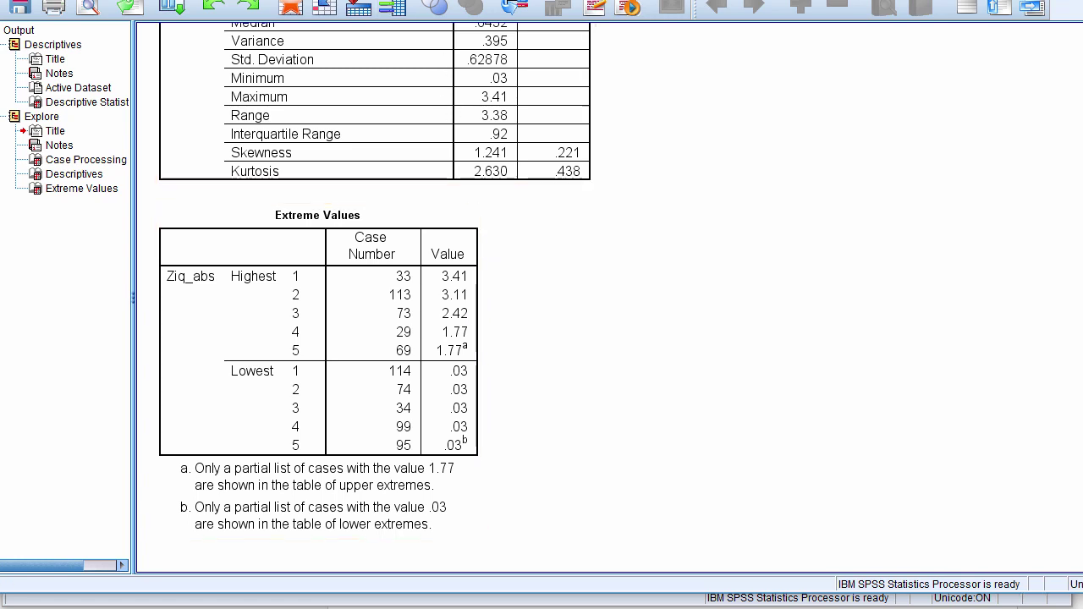
- Run Frequencies on iq with Histograms chosen as the chart type
{"action": "left_click", "coordinate": [309, 1]}
{"action": "mouse_move", "coordinate": [313, 21]}
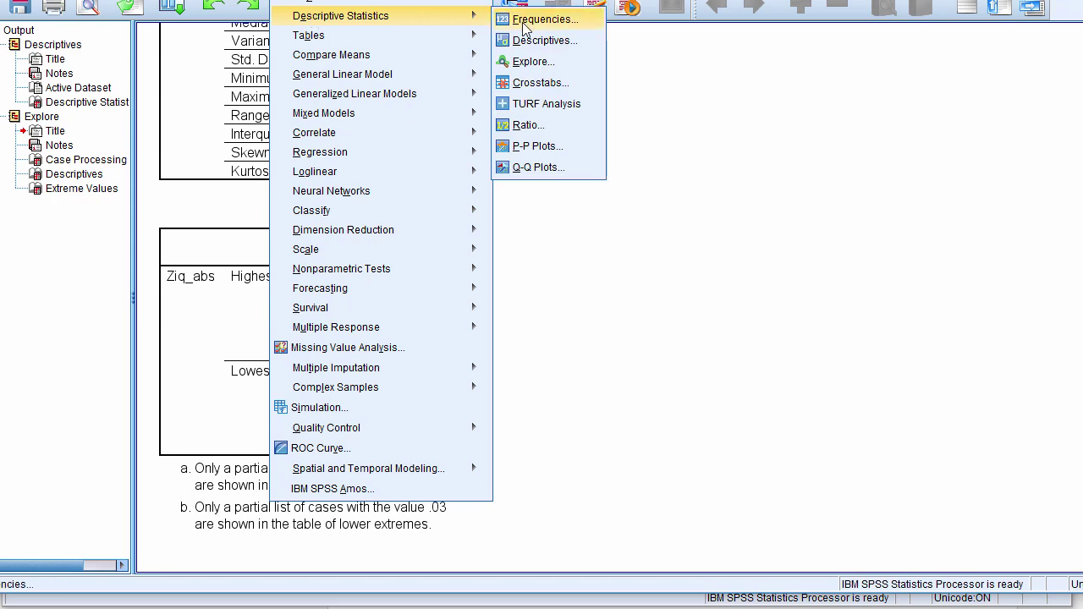
{"action": "left_click", "coordinate": [525, 21]}
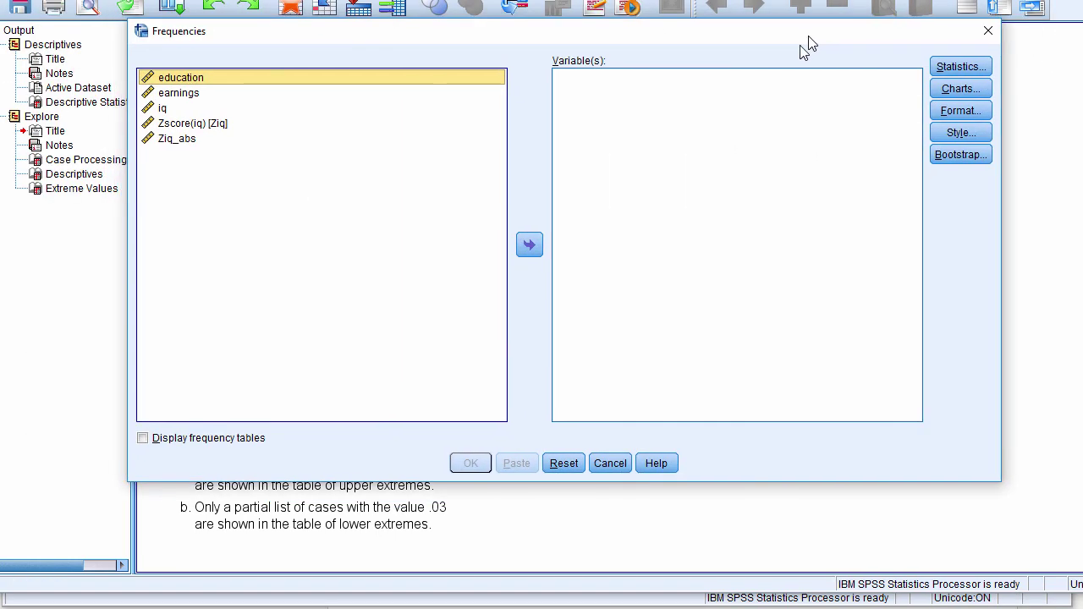
{"action": "left_click", "coordinate": [173, 144]}
{"action": "left_click", "coordinate": [213, 129]}
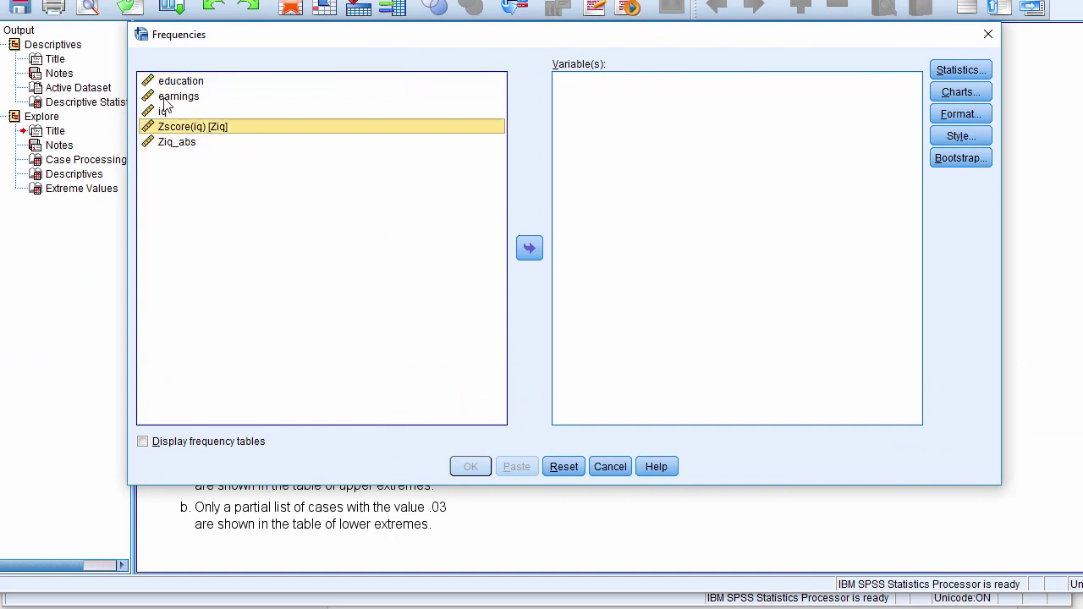
{"action": "left_click", "coordinate": [162, 111]}
{"action": "left_click", "coordinate": [529, 247]}
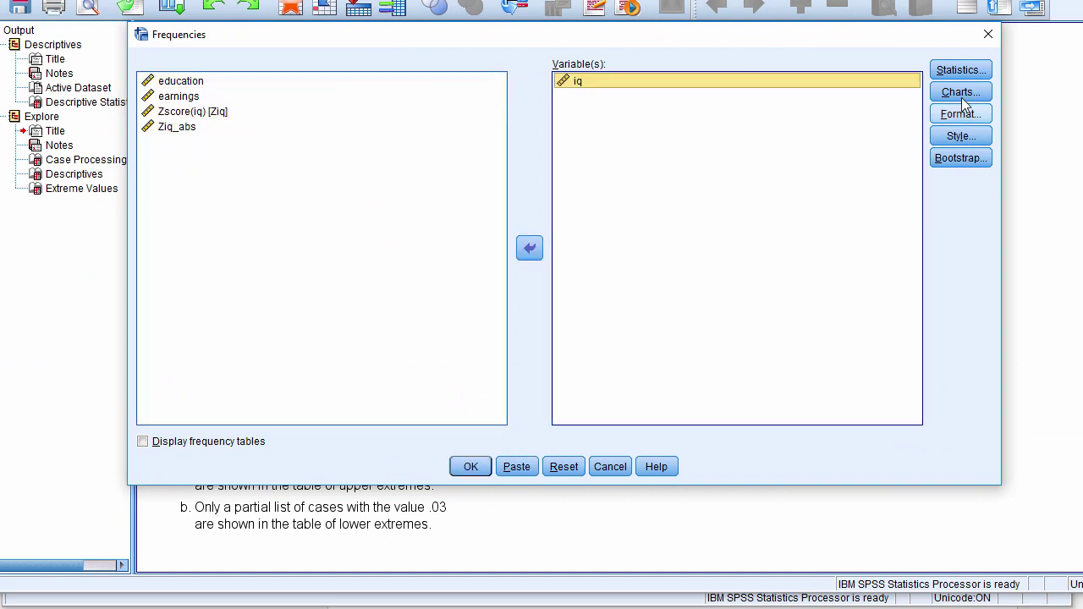
{"action": "left_click", "coordinate": [960, 92]}
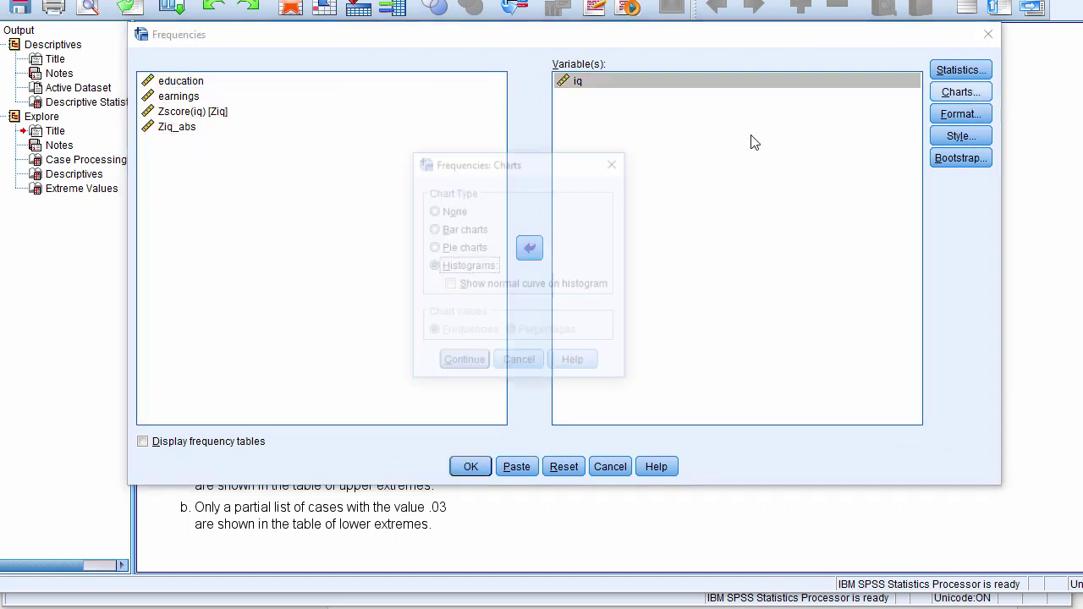
{"action": "left_click", "coordinate": [464, 364]}
{"action": "left_click", "coordinate": [470, 466]}
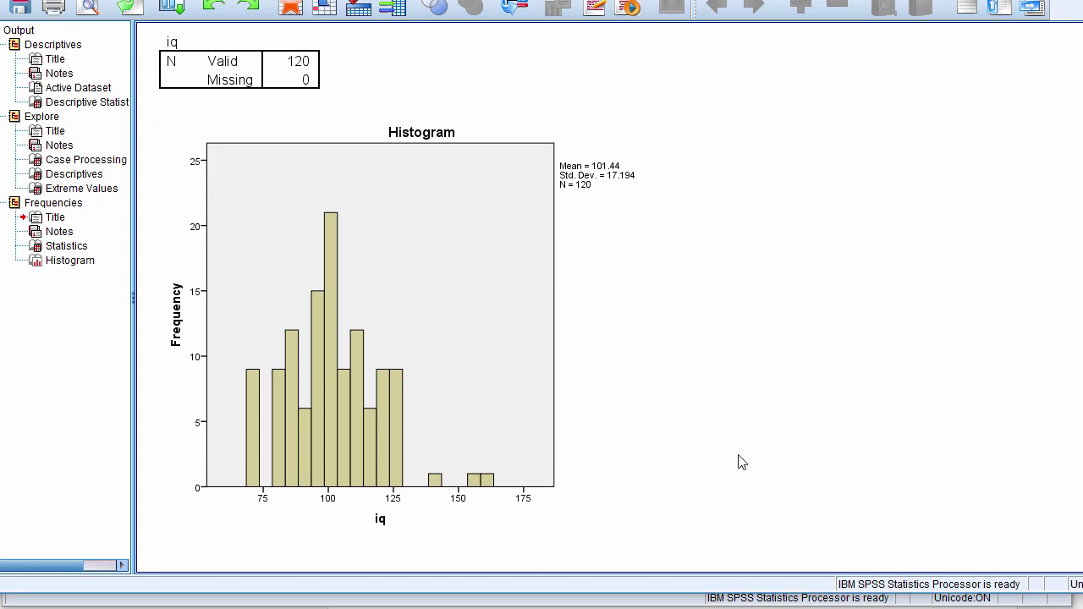
- Scroll the output back and forth between the Extreme Values table and the iq histogram
{"action": "scroll", "coordinate": [739, 461], "scroll_direction": "up", "scroll_amount": 5}
{"action": "scroll", "coordinate": [739, 461], "scroll_direction": "up", "scroll_amount": 3}
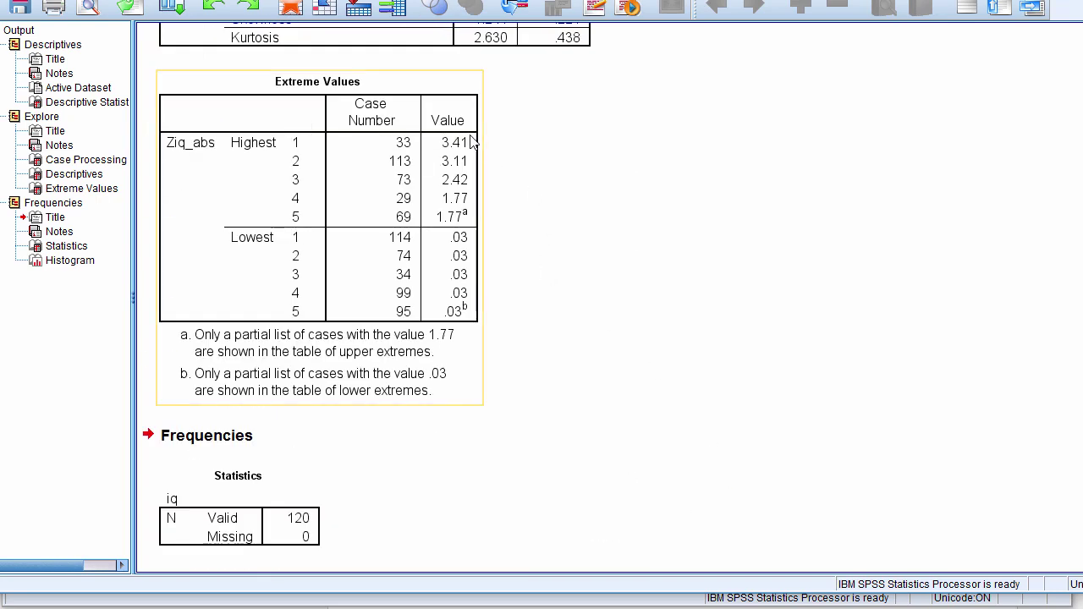
{"action": "scroll", "coordinate": [579, 387], "scroll_direction": "down", "scroll_amount": 9}
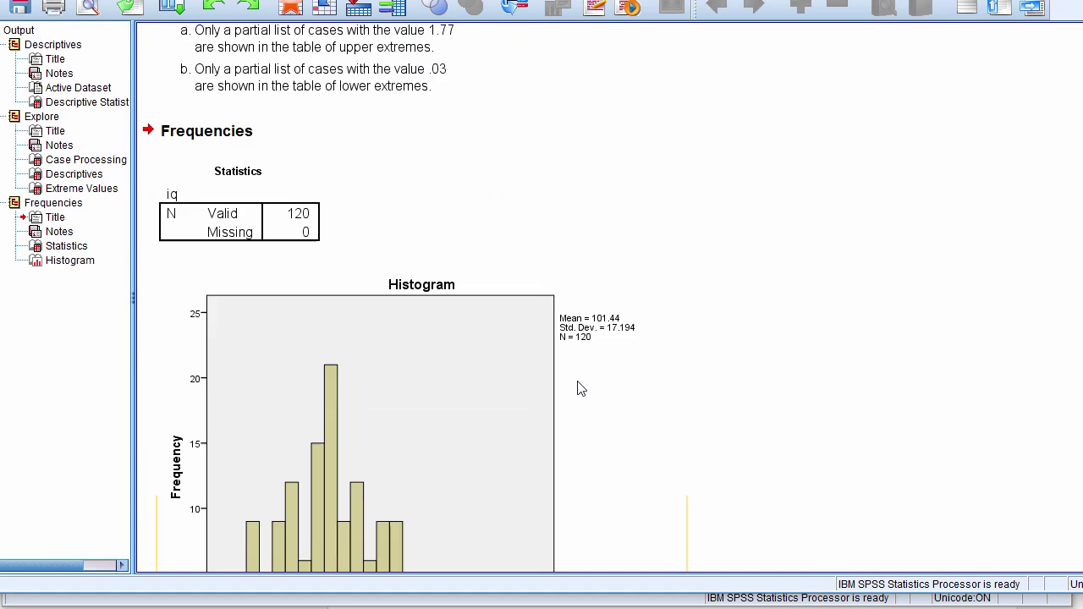
{"action": "scroll", "coordinate": [582, 389], "scroll_direction": "up", "scroll_amount": 8}
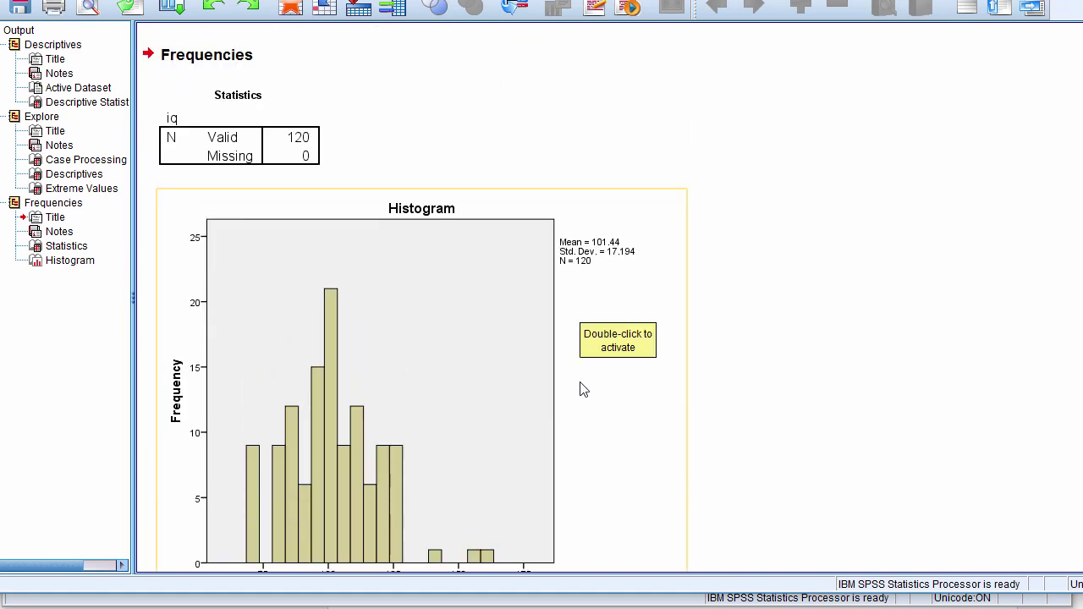
{"action": "scroll", "coordinate": [582, 390], "scroll_direction": "down", "scroll_amount": 8}
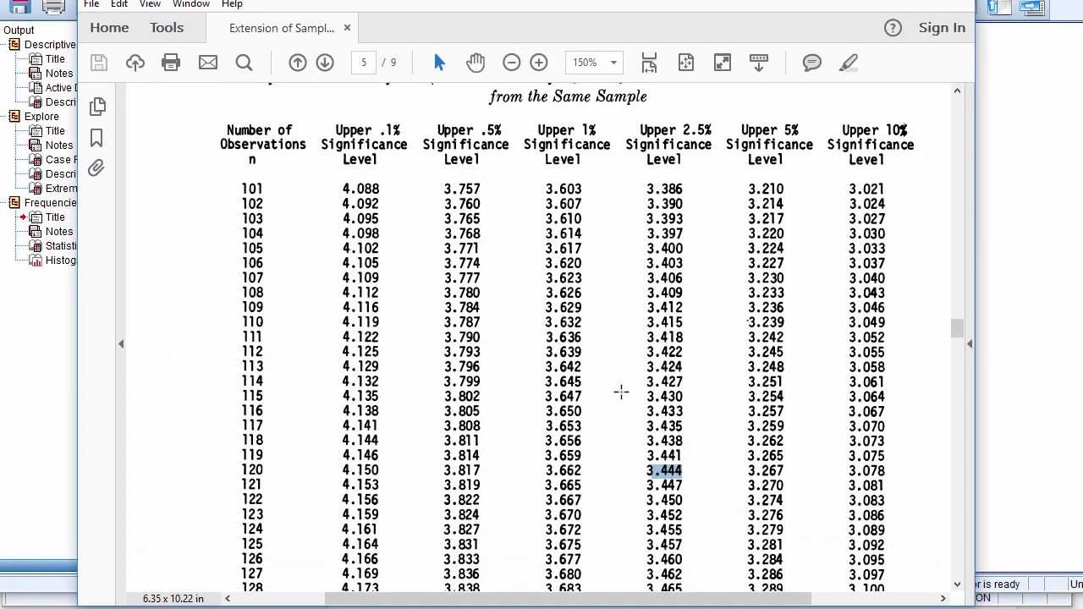
- Highlight the final row number, 147, in the Grubbs critical-values table
{"action": "scroll", "coordinate": [619, 384], "scroll_direction": "down", "scroll_amount": 9}
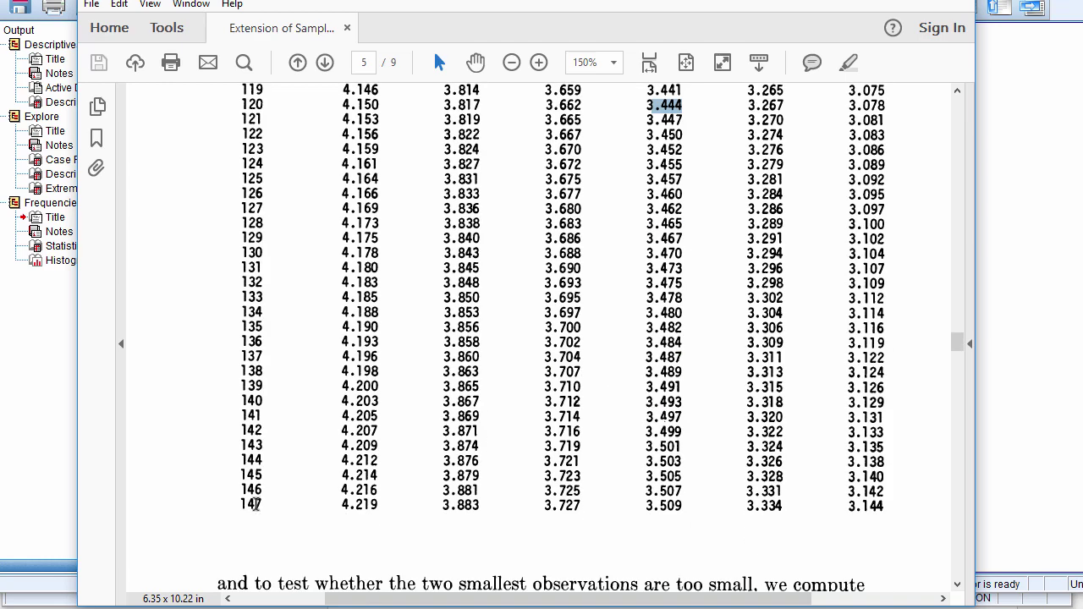
{"action": "left_click_drag", "start_coordinate": [238, 506], "coordinate": [274, 507]}
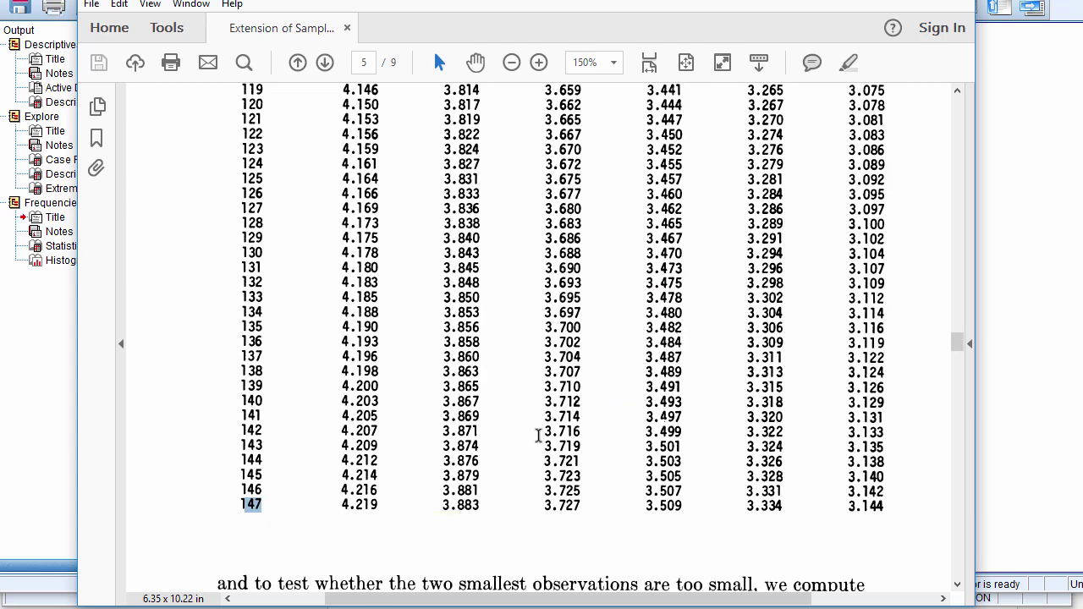
{"action": "key", "text": "ctrl+a"}
{"action": "left_click", "coordinate": [619, 469]}
{"action": "left_click_drag", "start_coordinate": [237, 507], "coordinate": [264, 499]}
{"action": "left_click", "coordinate": [362, 500]}
{"action": "left_click_drag", "start_coordinate": [239, 505], "coordinate": [261, 505]}
- Minimize Acrobat Reader to reveal the SPSS iq histogram (mean 101.44, N 120)
{"action": "scroll", "coordinate": [580, 485], "scroll_direction": "down", "scroll_amount": 2}
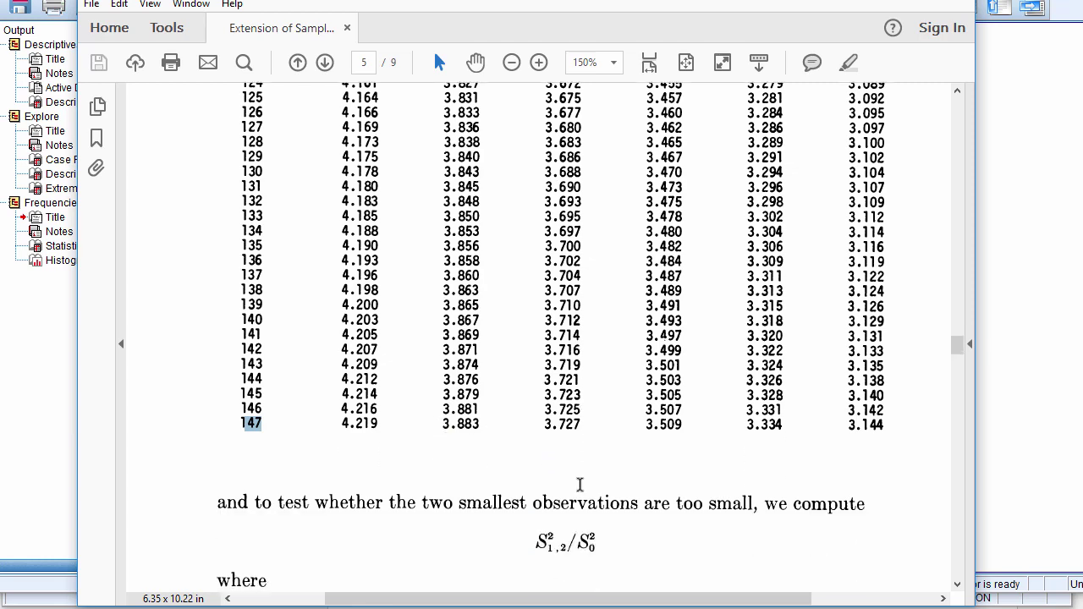
{"action": "scroll", "coordinate": [579, 485], "scroll_direction": "up", "scroll_amount": 5}
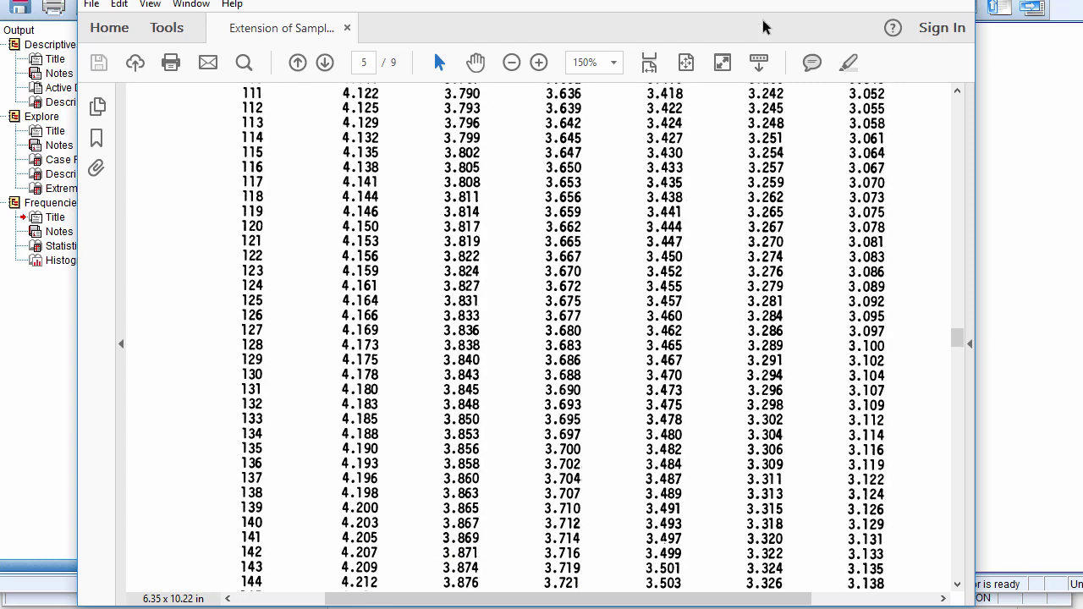
{"action": "left_click", "coordinate": [891, 2]}
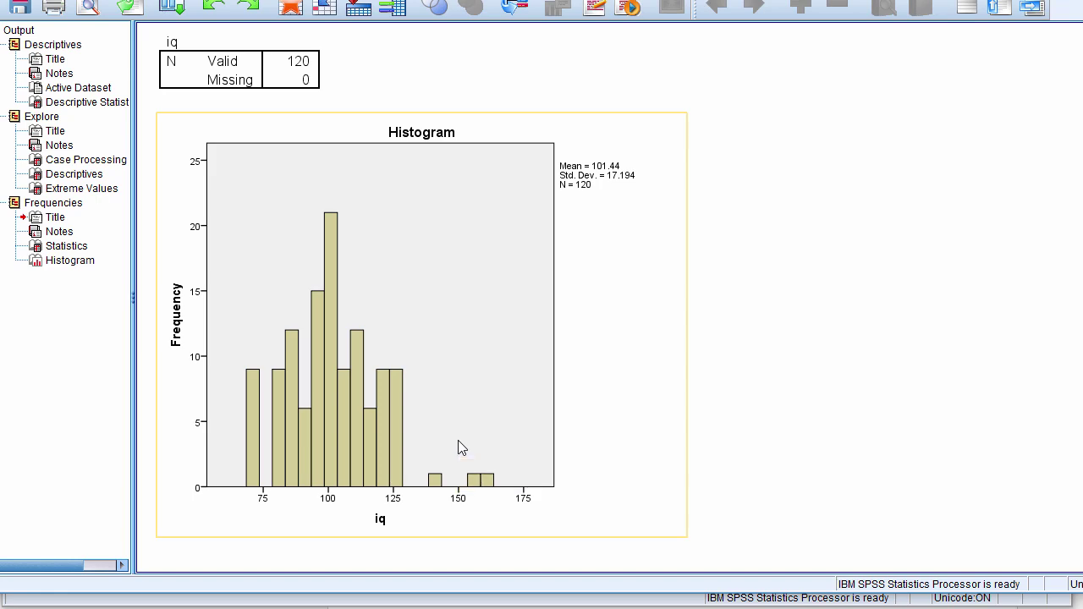
{"action": "key", "text": "alt+Tab"}
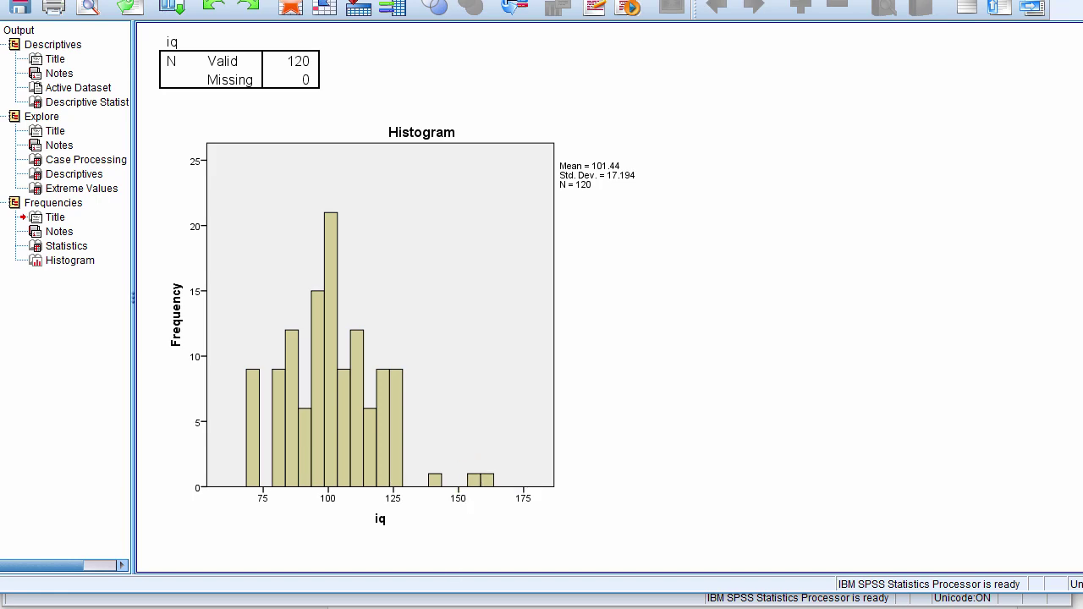
{"action": "scroll", "coordinate": [542, 378], "scroll_direction": "down", "scroll_amount": 15}
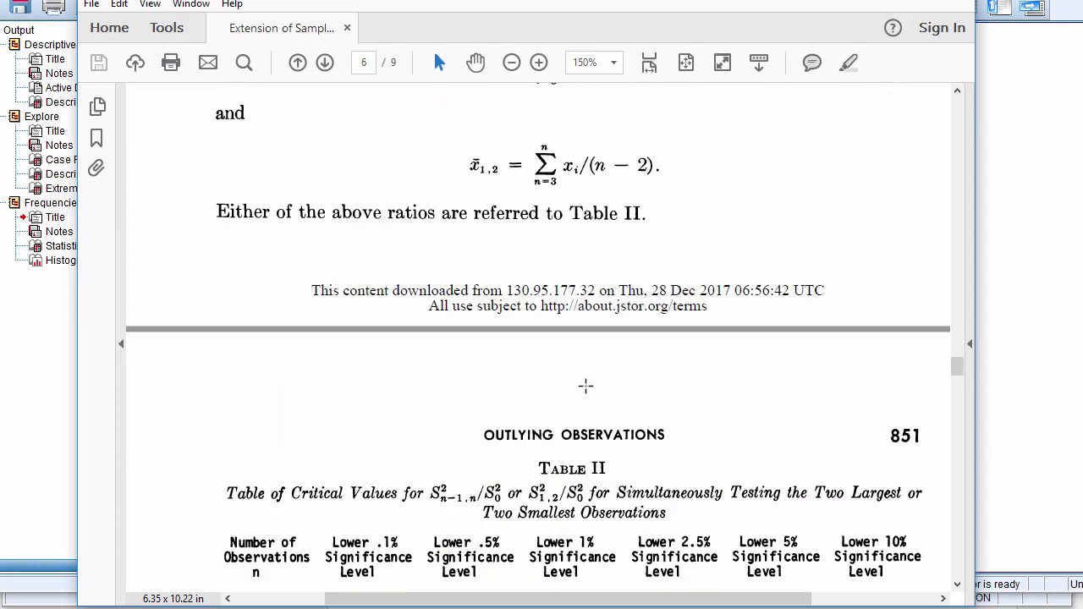
{"action": "scroll", "coordinate": [586, 386], "scroll_direction": "down", "scroll_amount": 10}
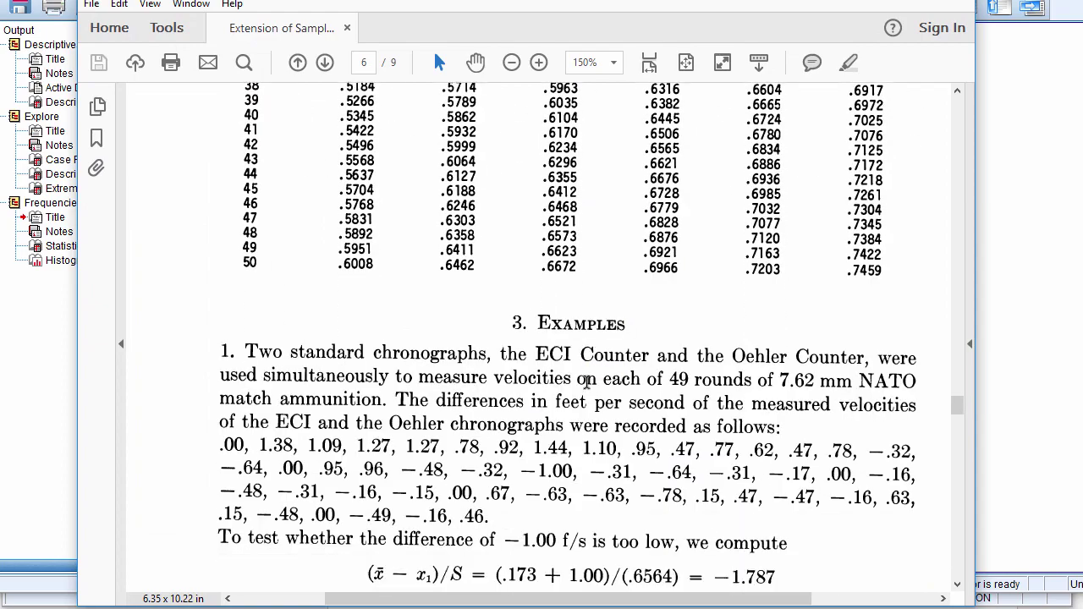
{"action": "scroll", "coordinate": [586, 383], "scroll_direction": "down", "scroll_amount": 10}
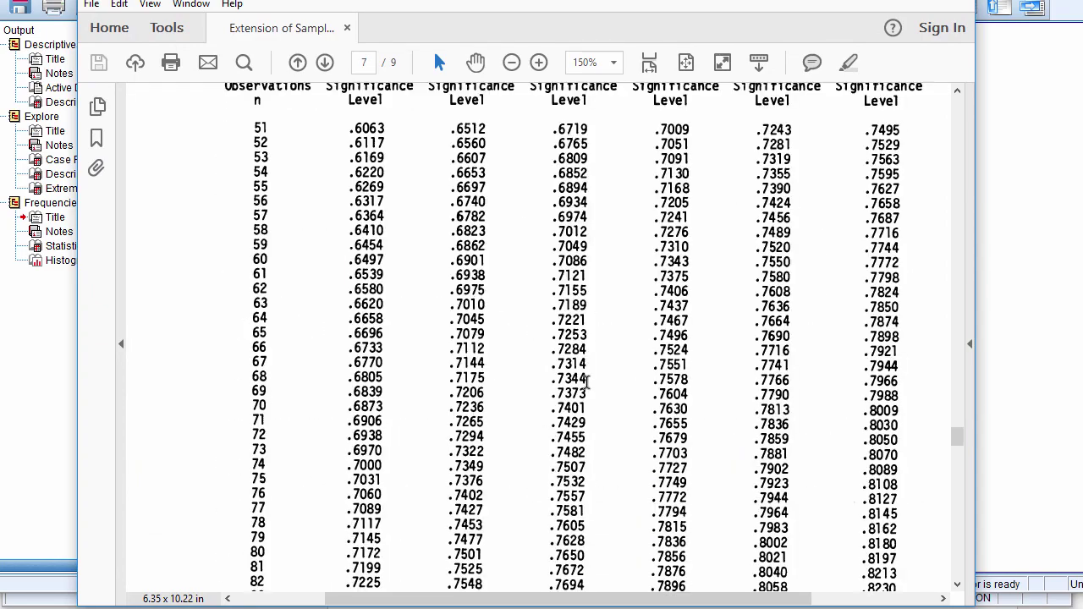
{"action": "scroll", "coordinate": [586, 382], "scroll_direction": "up", "scroll_amount": 3}
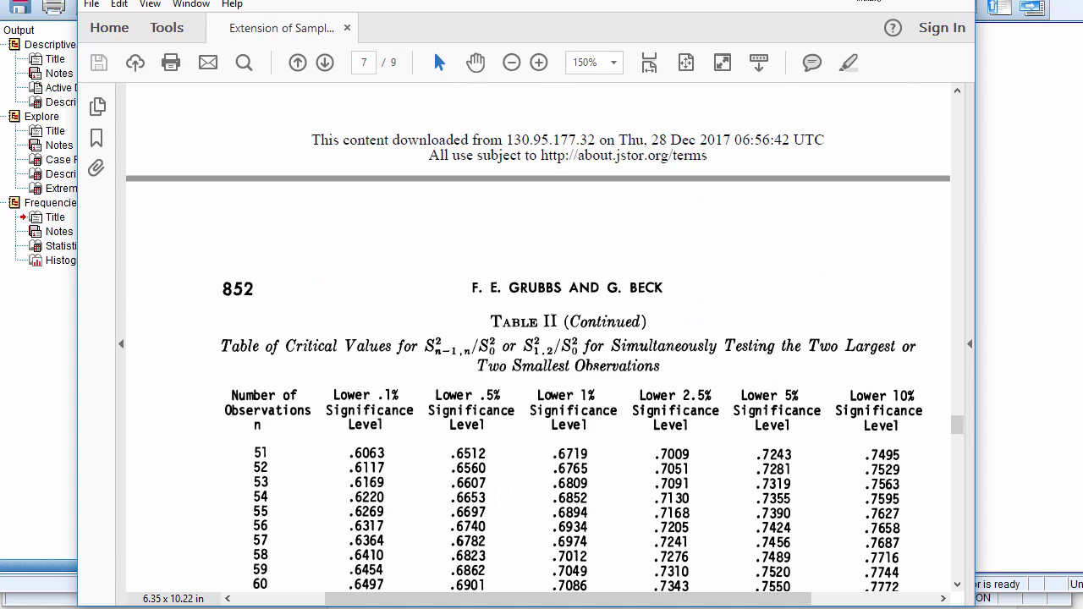
{"action": "left_click", "coordinate": [875, 2]}
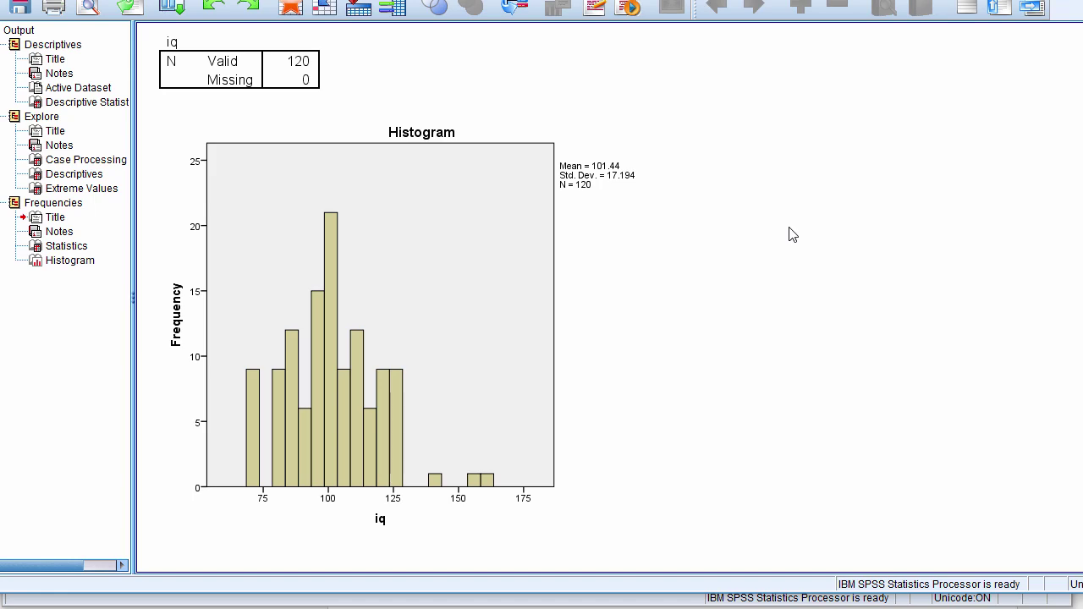
{"action": "left_click", "coordinate": [503, 475]}
{"action": "scroll", "coordinate": [614, 418], "scroll_direction": "up", "scroll_amount": 5}
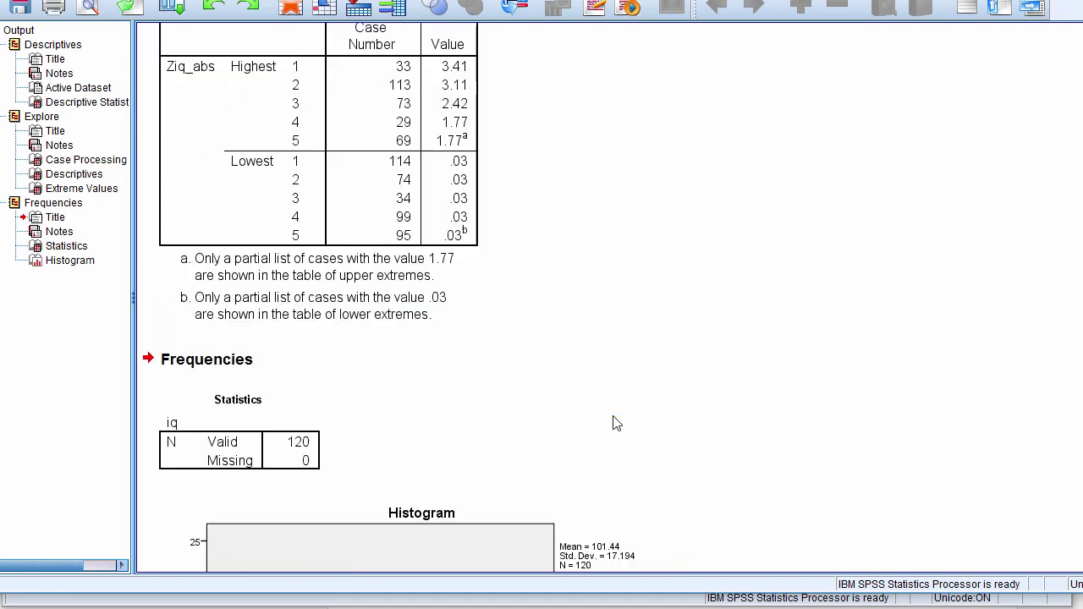
{"action": "scroll", "coordinate": [616, 424], "scroll_direction": "up", "scroll_amount": 5}
{"action": "left_click", "coordinate": [465, 309]}
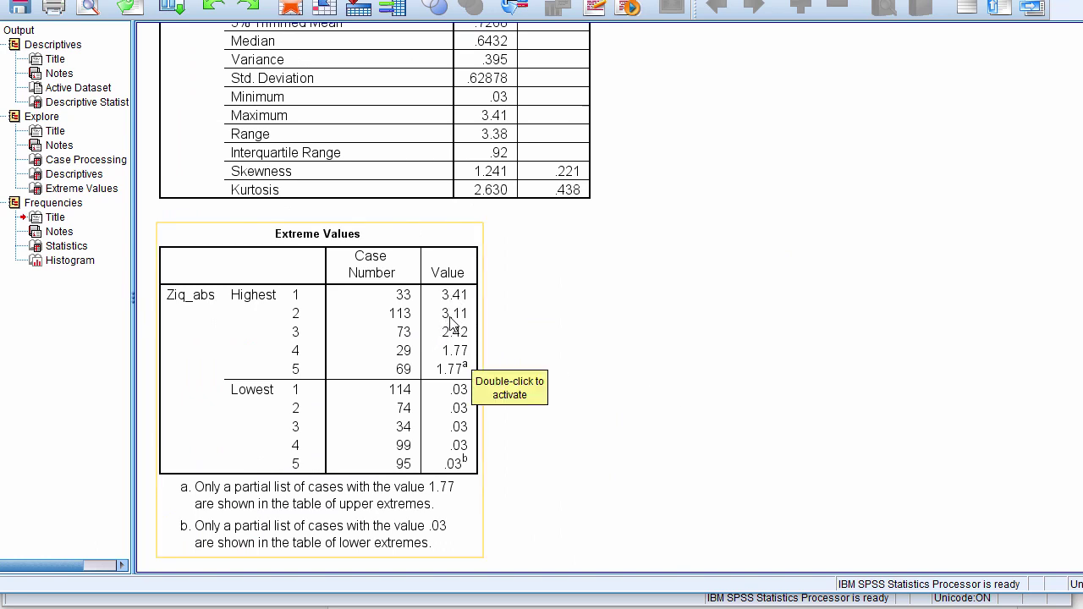
{"action": "left_click", "coordinate": [586, 369]}
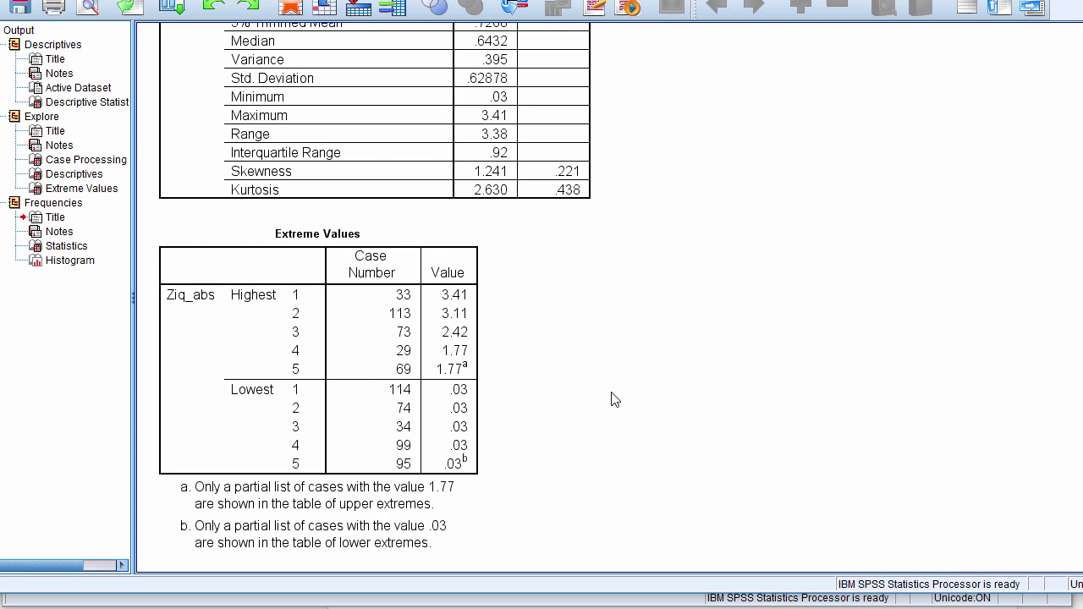